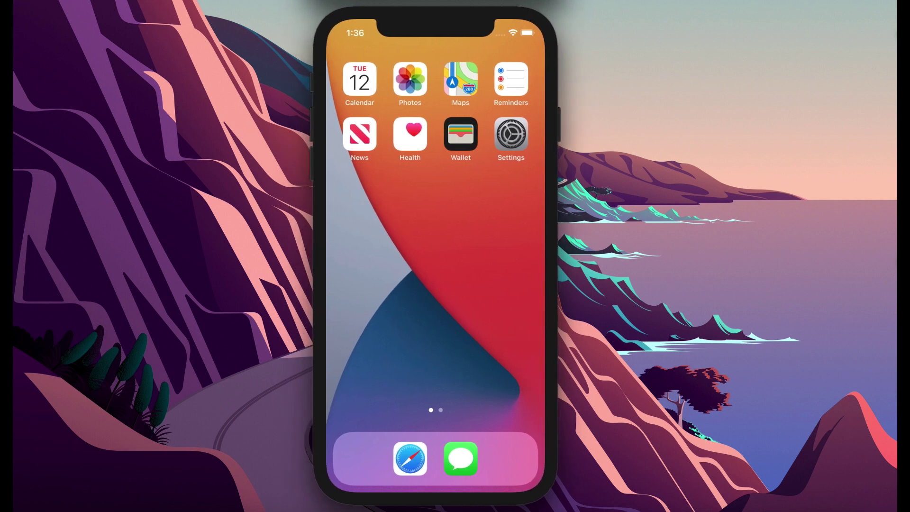
Check the iPhone's software version under General > About (14.3, build 18C61), then return to General.
click(506, 130)
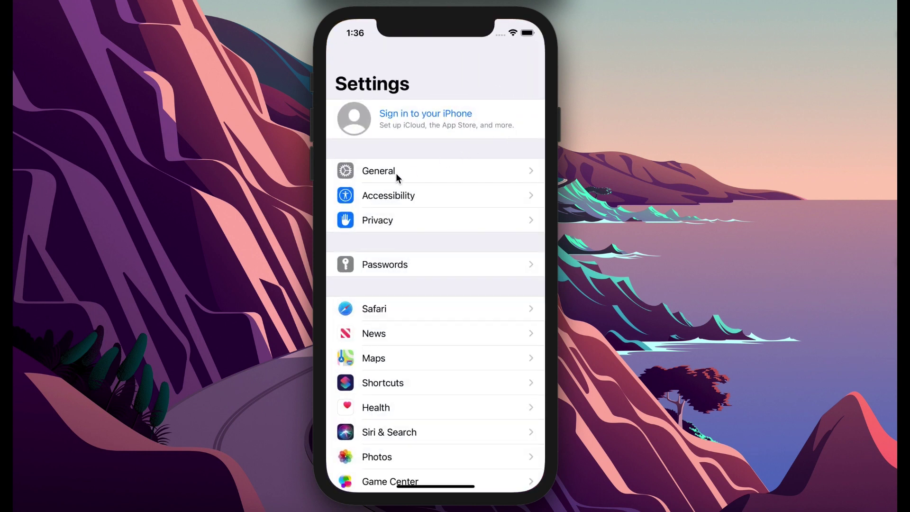
click(396, 173)
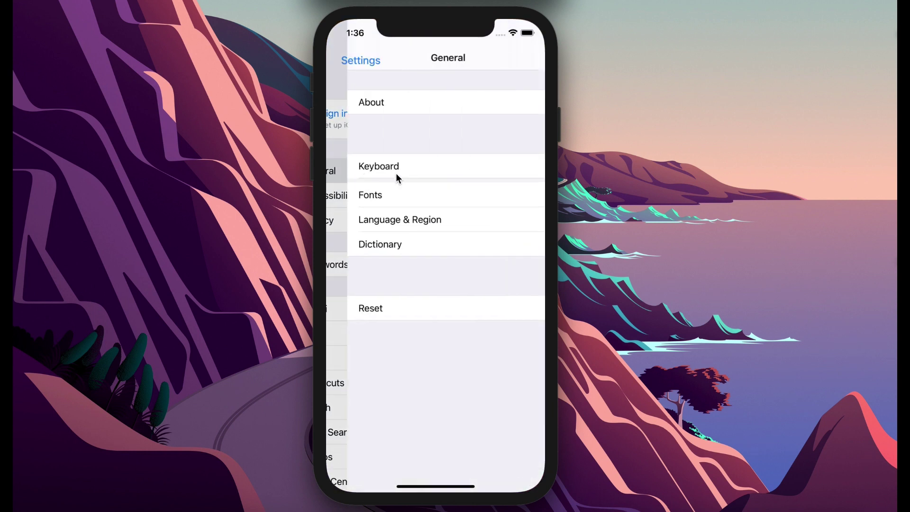
click(380, 97)
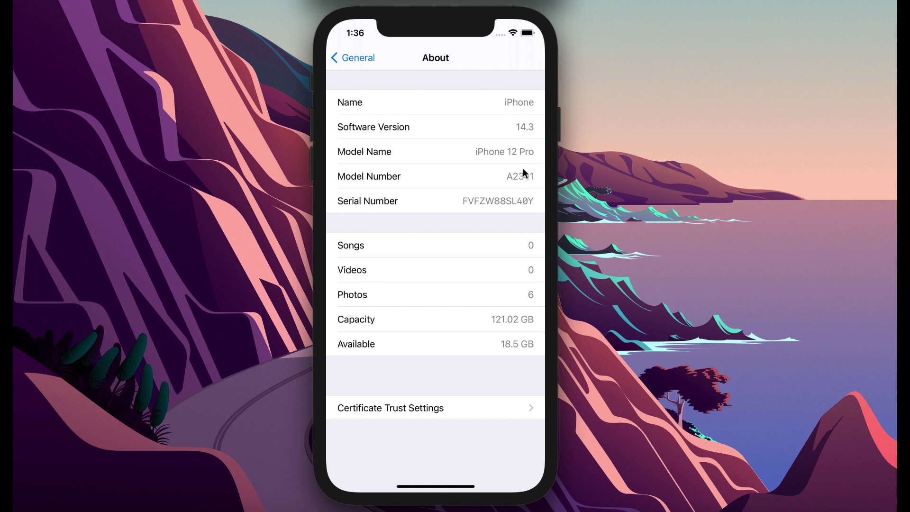
click(520, 129)
click(360, 56)
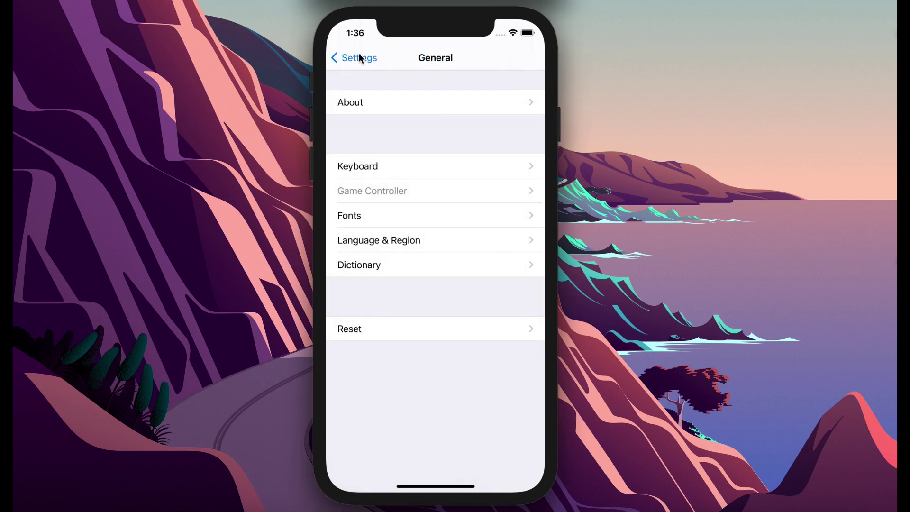
Go to the home screen, launch Safari, and search for 'pikzo jailbreak'.
click(359, 57)
scroll(430, 427, down, 3)
drag(432, 487, 440, 393)
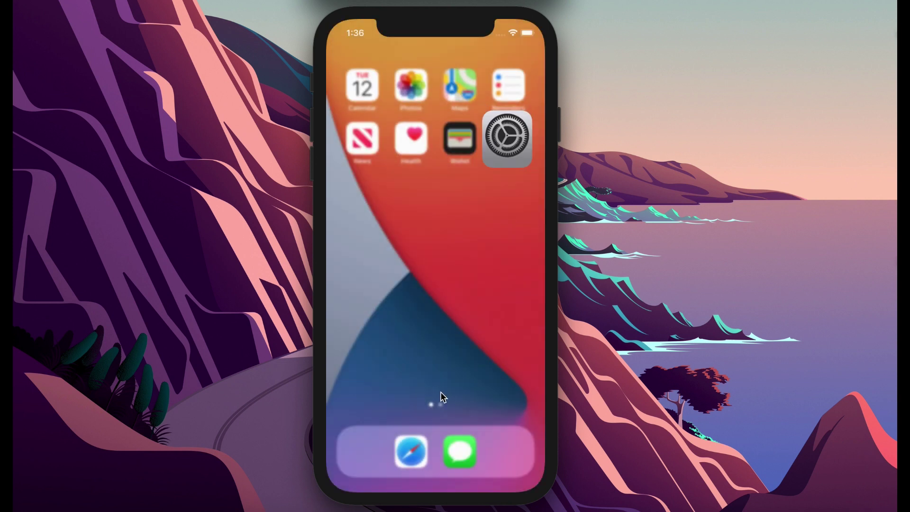
click(410, 462)
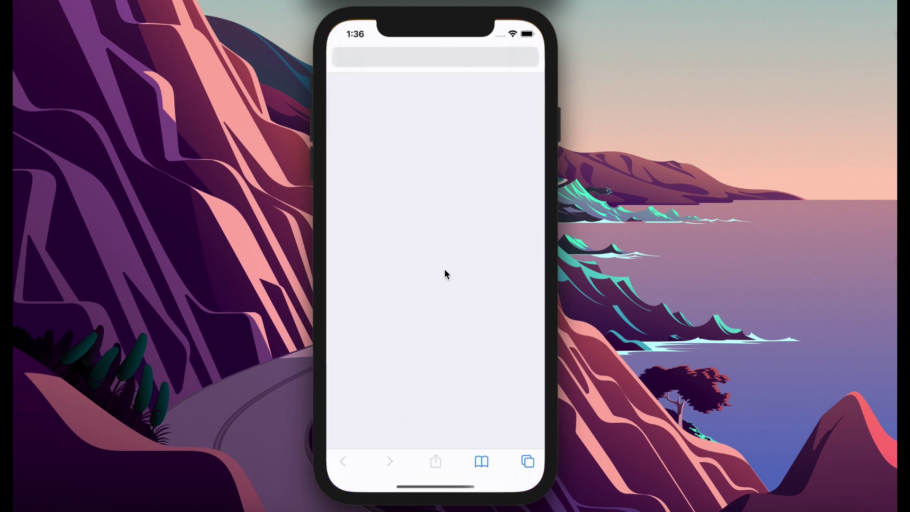
click(491, 53)
text(pik)
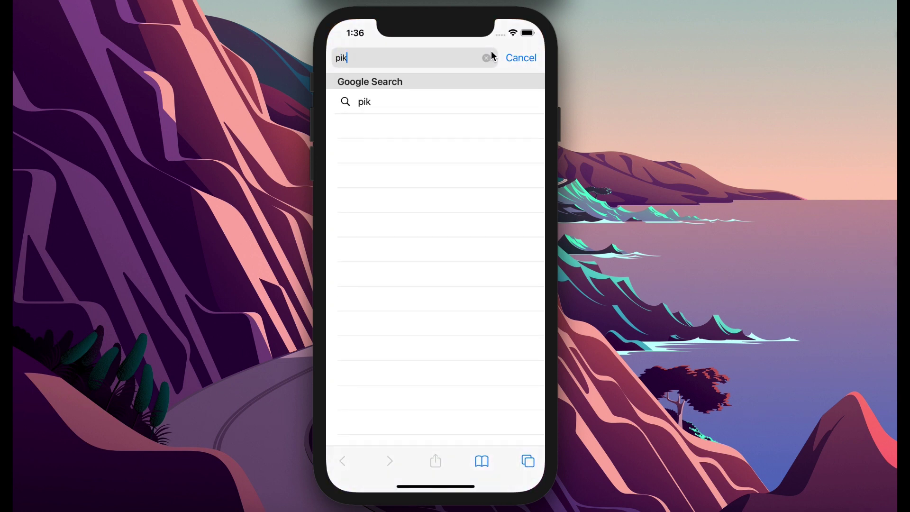
text(zo jailbreak)
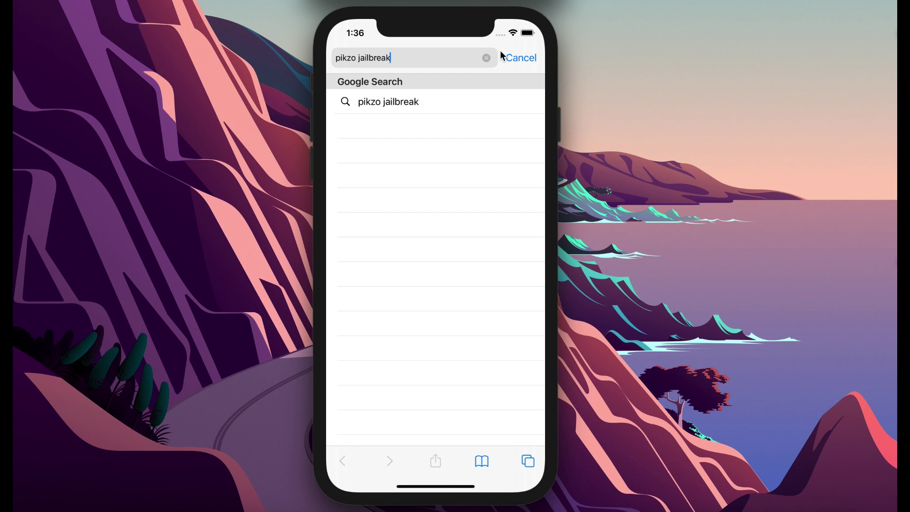
key(Return)
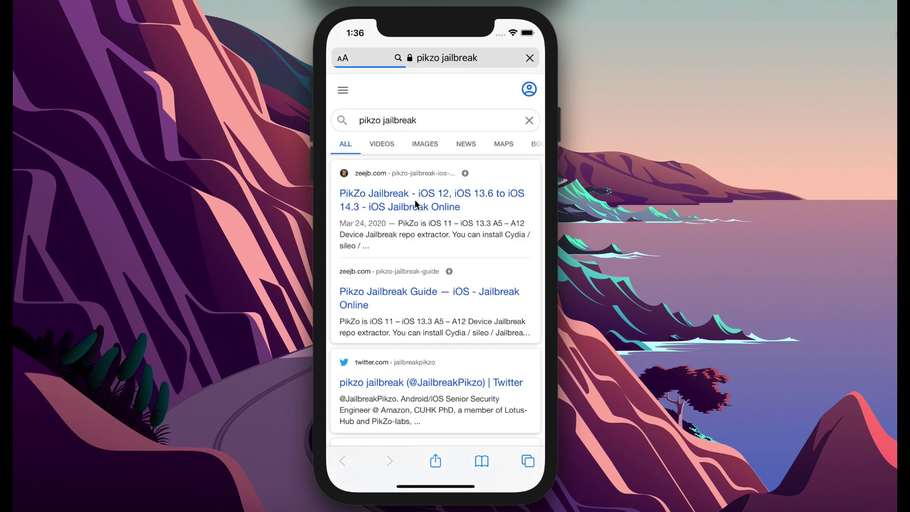
Open the zeejb.com PikZo Jailbreak result and scroll down to the DOWNLOAD PIKZO link.
click(415, 201)
scroll(520, 325, down, 7)
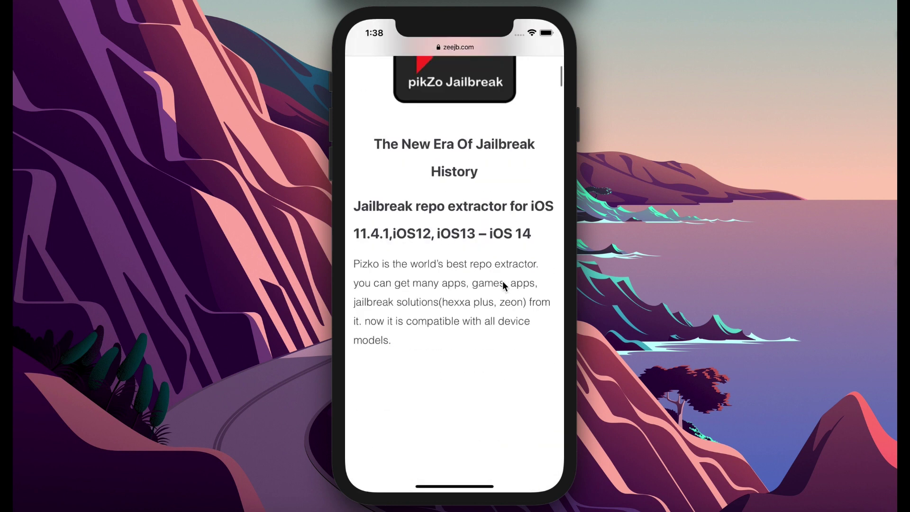
scroll(501, 362, down, 1)
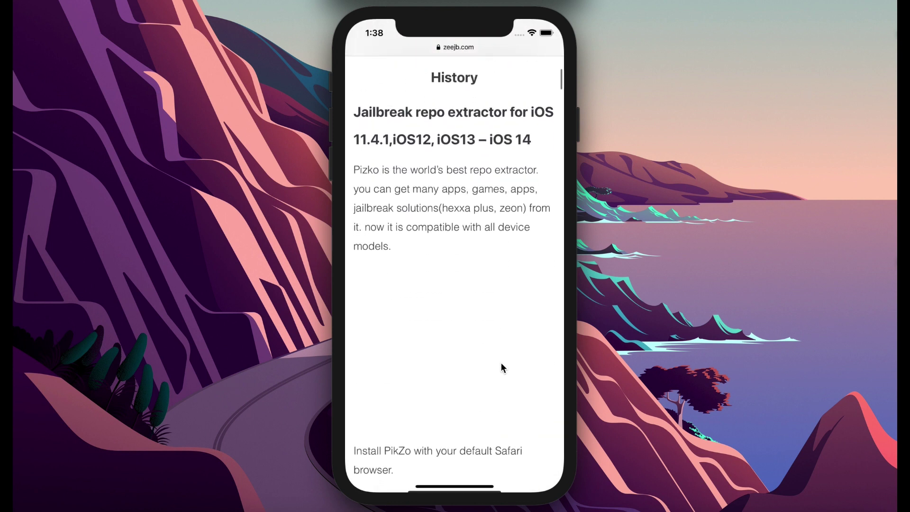
drag(500, 361, 490, 211)
drag(490, 397, 497, 245)
Download the PikZo configuration profile, allowing it and dismissing the Profile Downloaded notice.
click(457, 232)
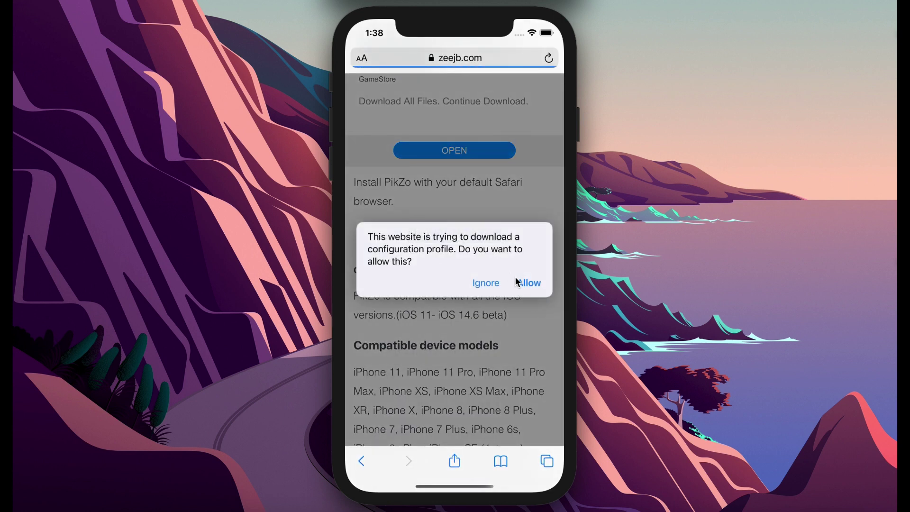
click(527, 283)
click(464, 292)
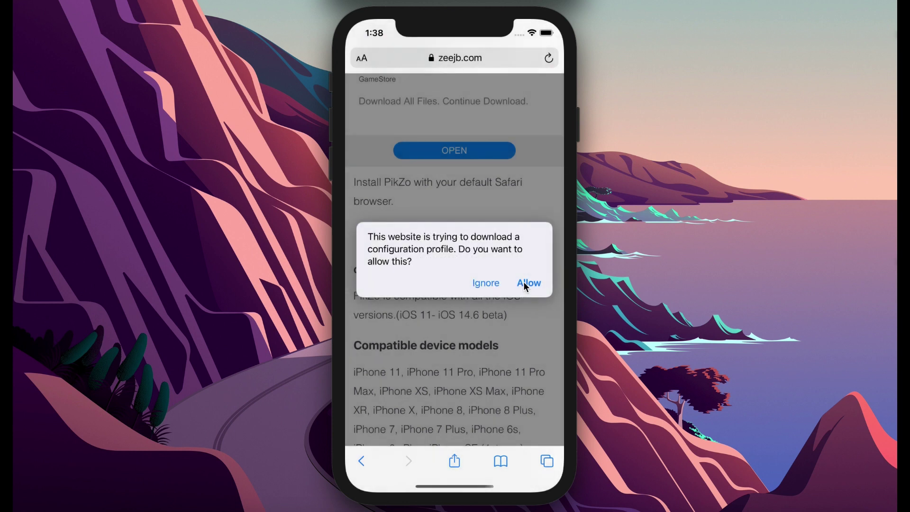
click(527, 285)
click(470, 286)
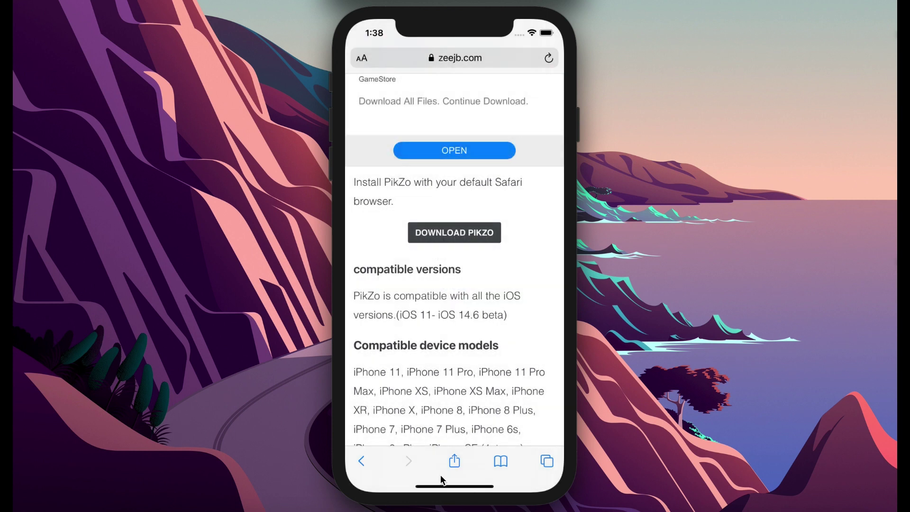
Open the downloaded profiles list under Settings > General > Profile.
drag(443, 492, 437, 386)
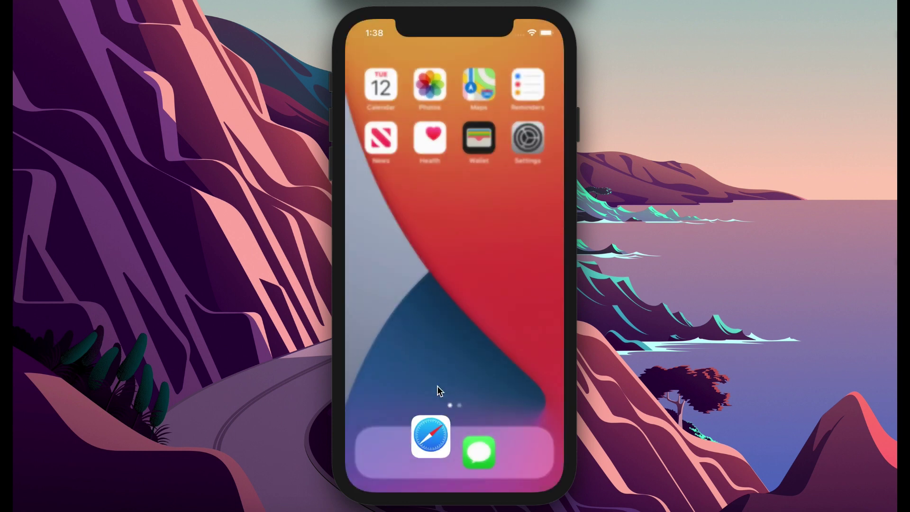
click(526, 140)
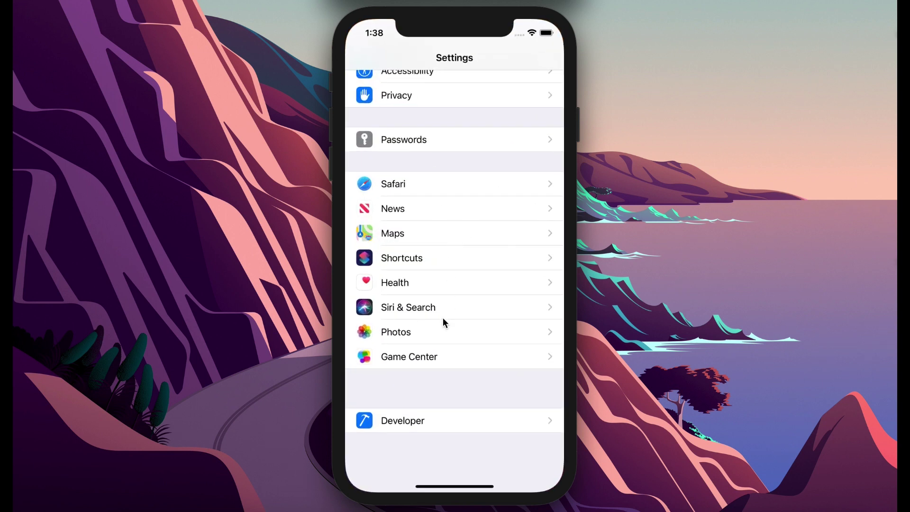
scroll(429, 315, up, 3)
drag(439, 178, 436, 264)
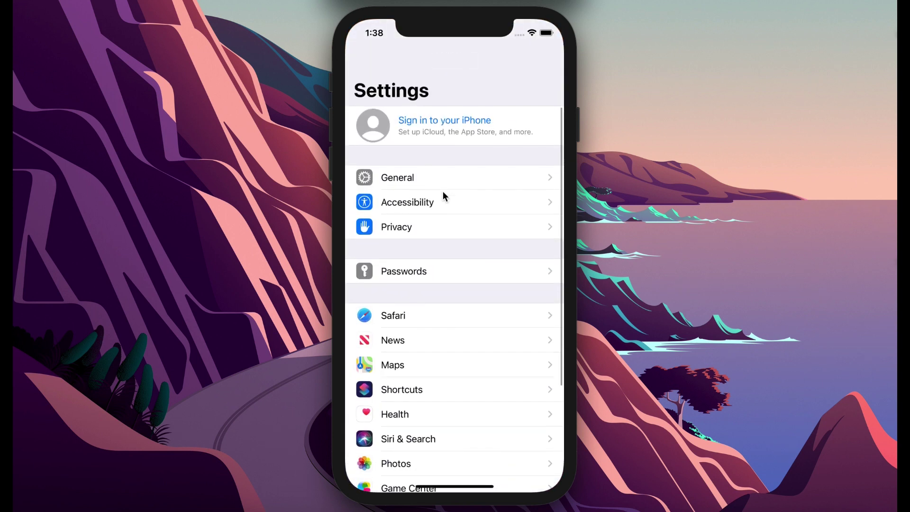
click(435, 180)
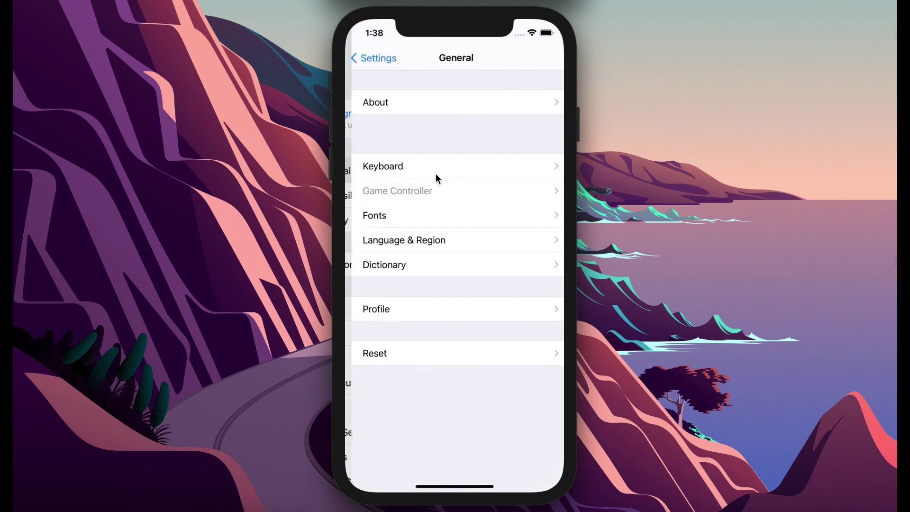
click(436, 300)
Install the PikZo Install profile, accepting the unverified profile warning, and finish with Done.
click(452, 118)
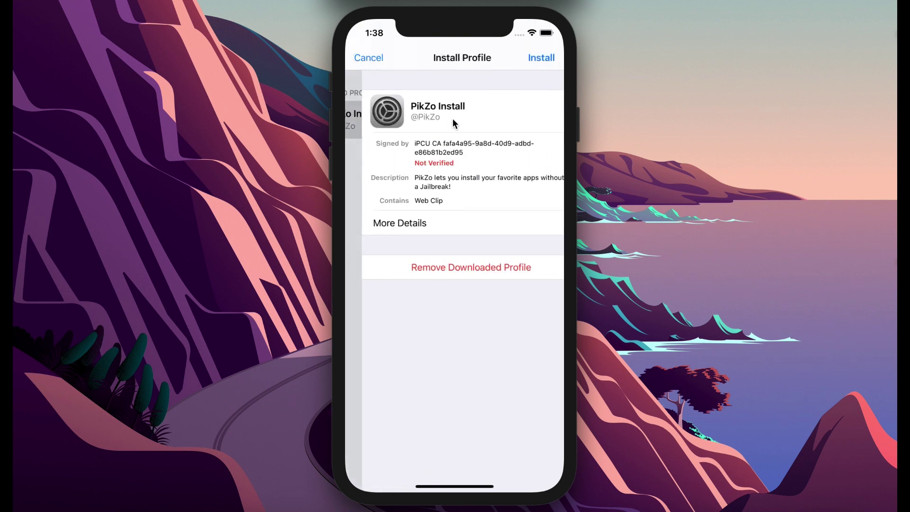
click(537, 60)
click(536, 56)
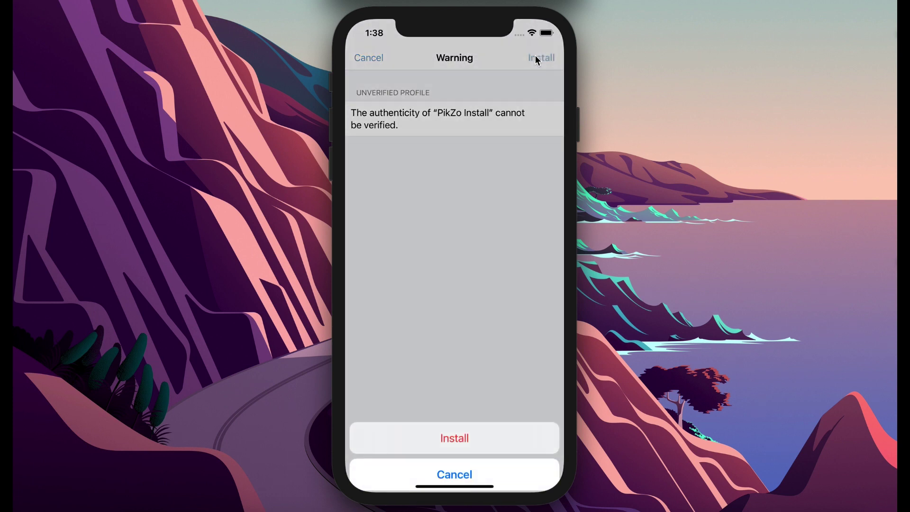
click(466, 417)
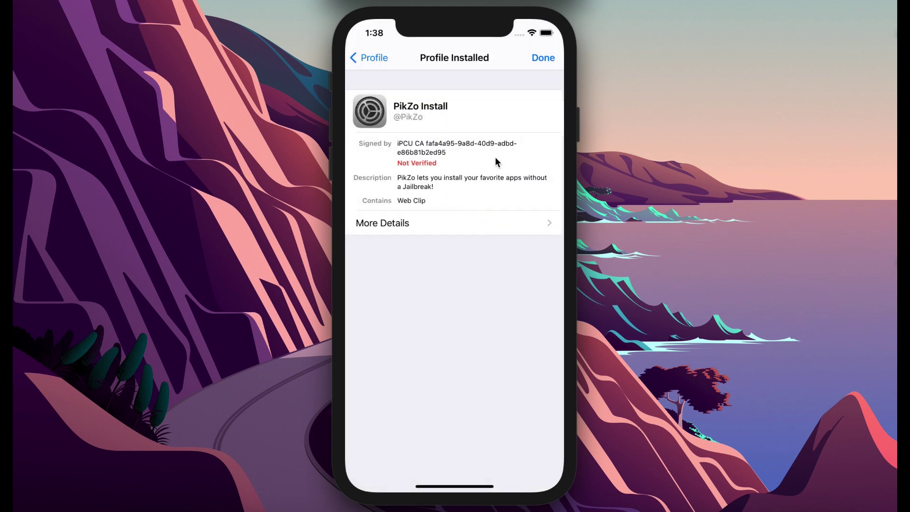
click(532, 58)
Launch PikZo Installer, run Jailbreak, and scroll to the 'Jailbreak Process Done' Finish button.
drag(472, 486, 482, 310)
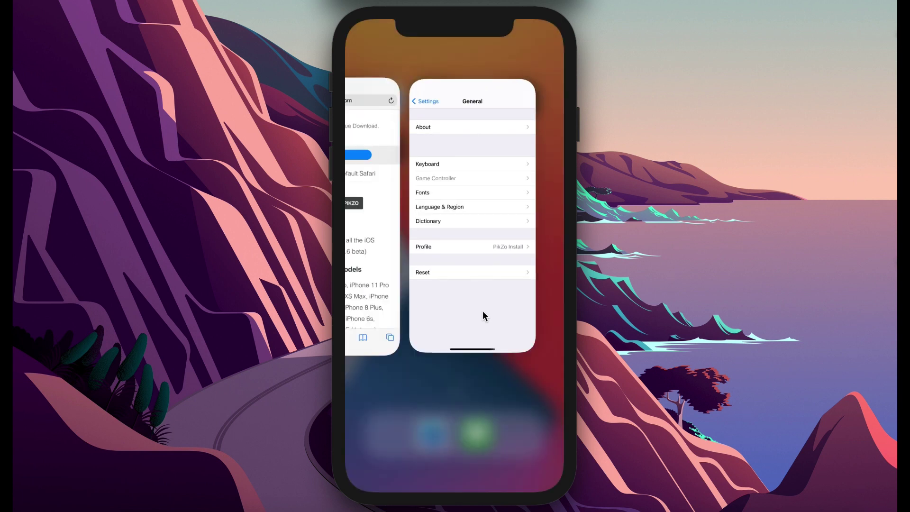
click(483, 410)
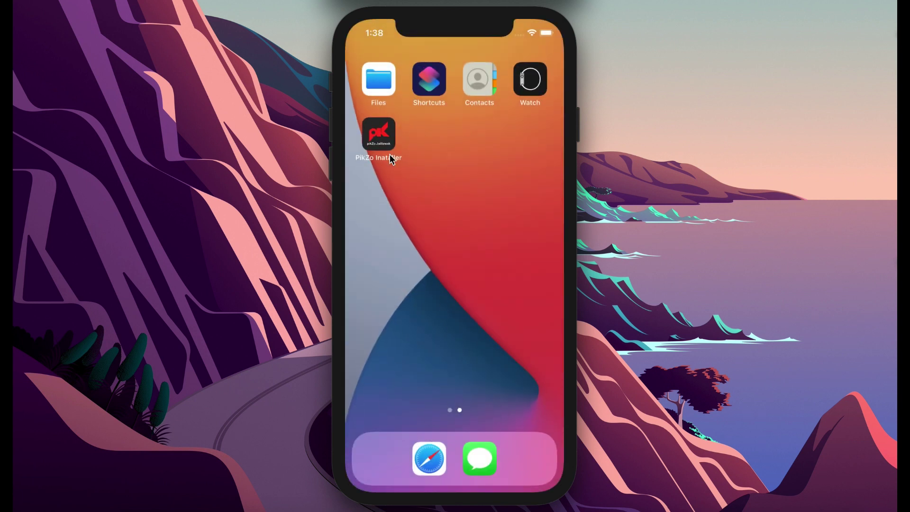
click(379, 133)
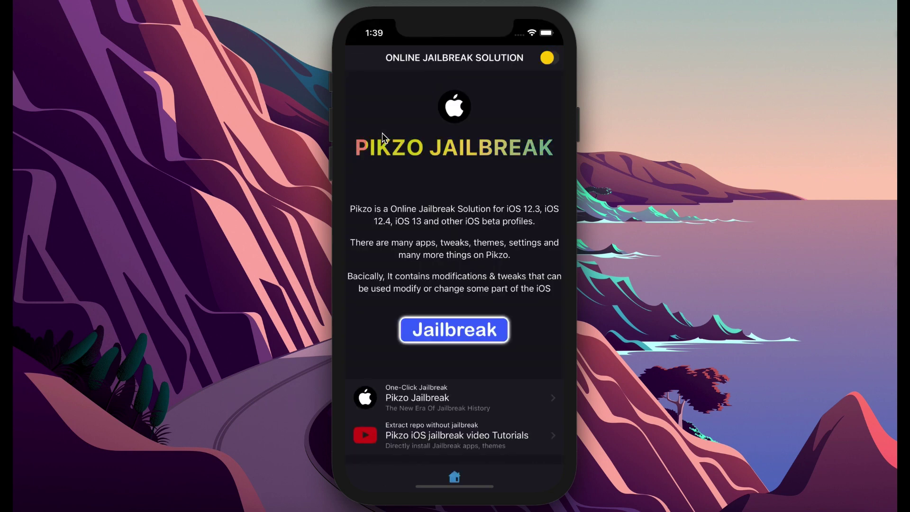
click(461, 329)
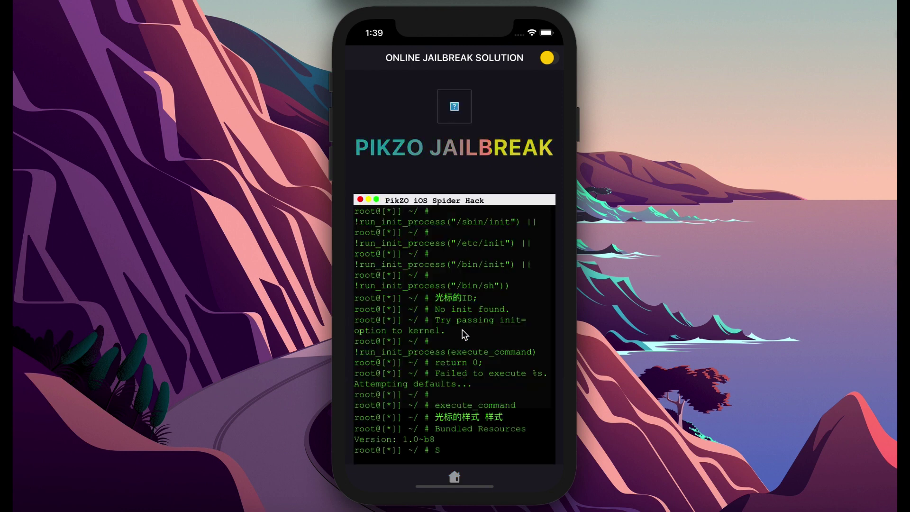
drag(462, 356, 464, 191)
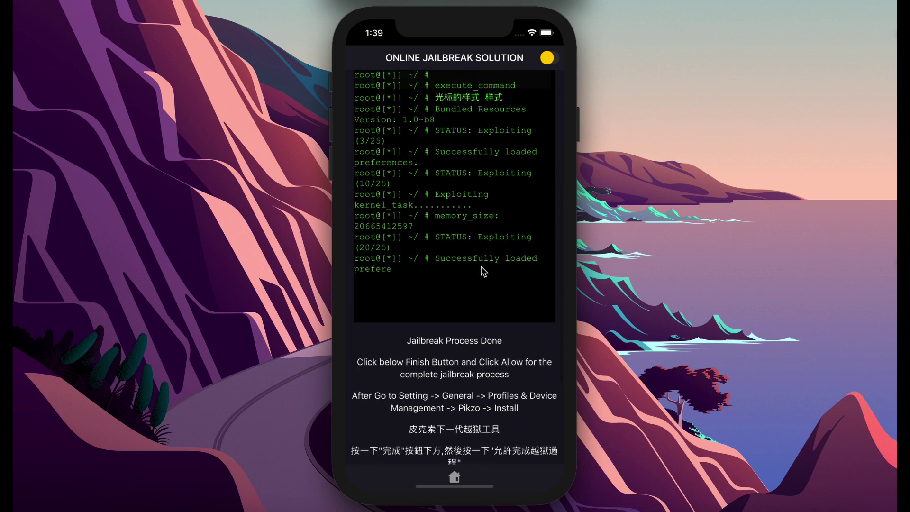
drag(483, 271, 484, 201)
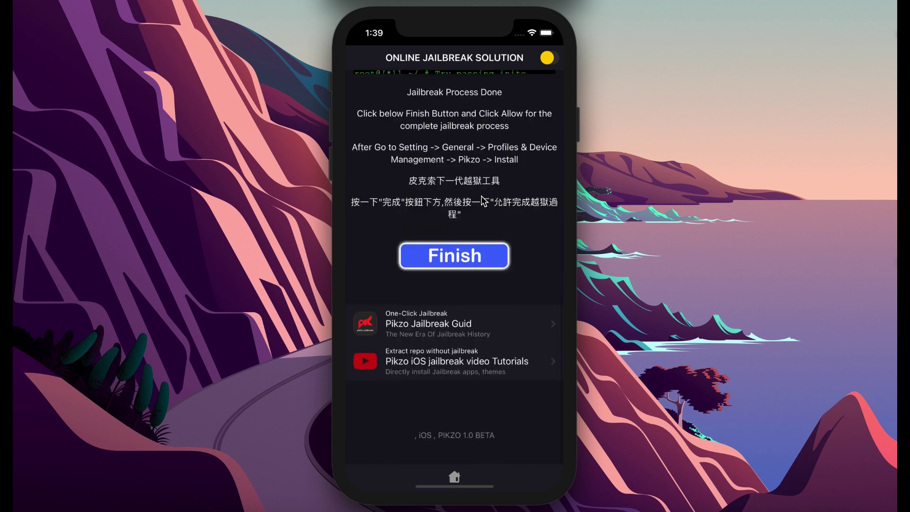
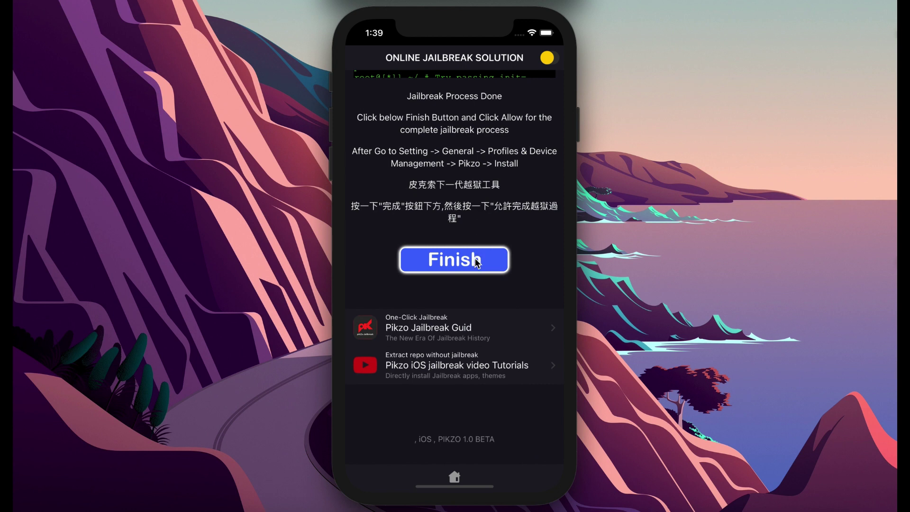
Finish the PikZo run, allow the configuration profile download, and close the Profile Downloaded alert.
click(477, 262)
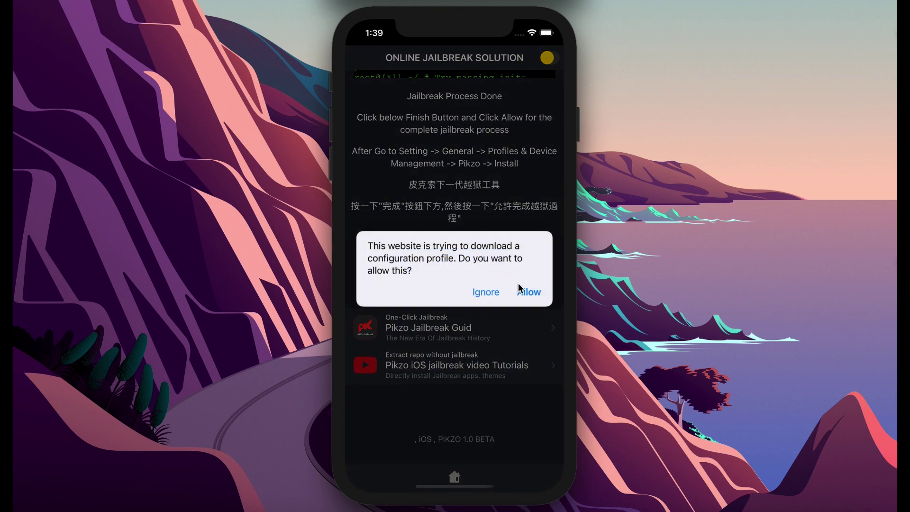
click(520, 290)
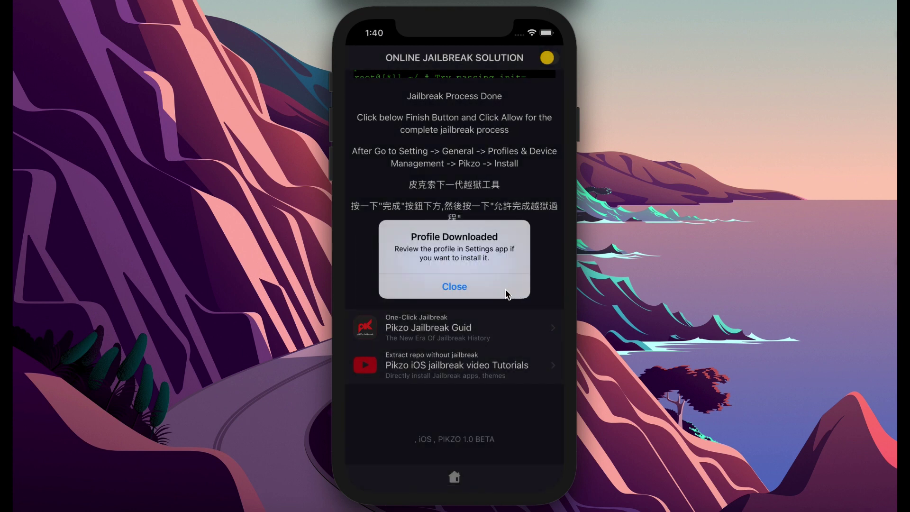
click(508, 291)
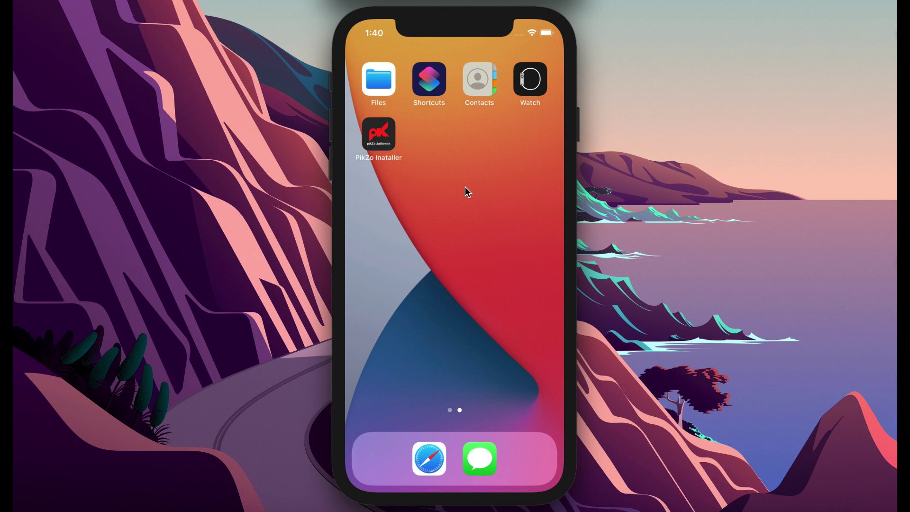
Install the PikZo profile via Settings > General > Profiles, accepting the unverified warning, then go home.
drag(437, 195, 522, 197)
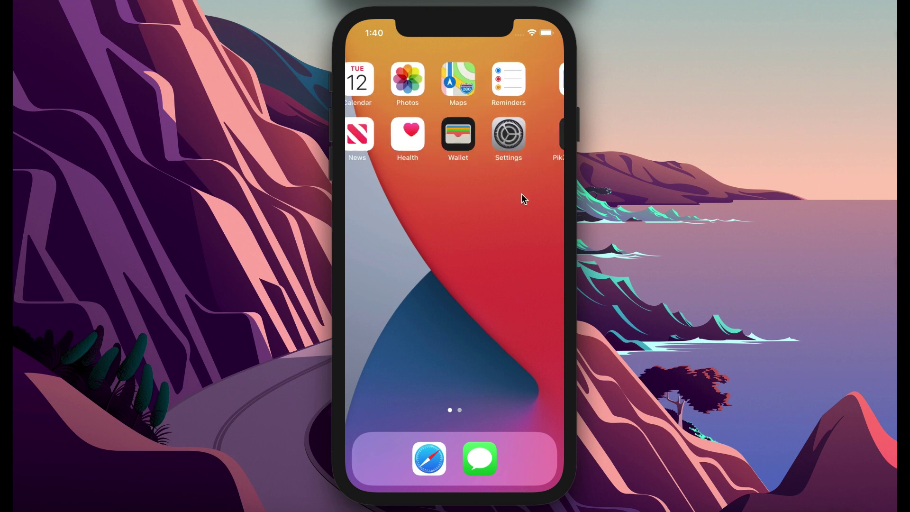
click(526, 139)
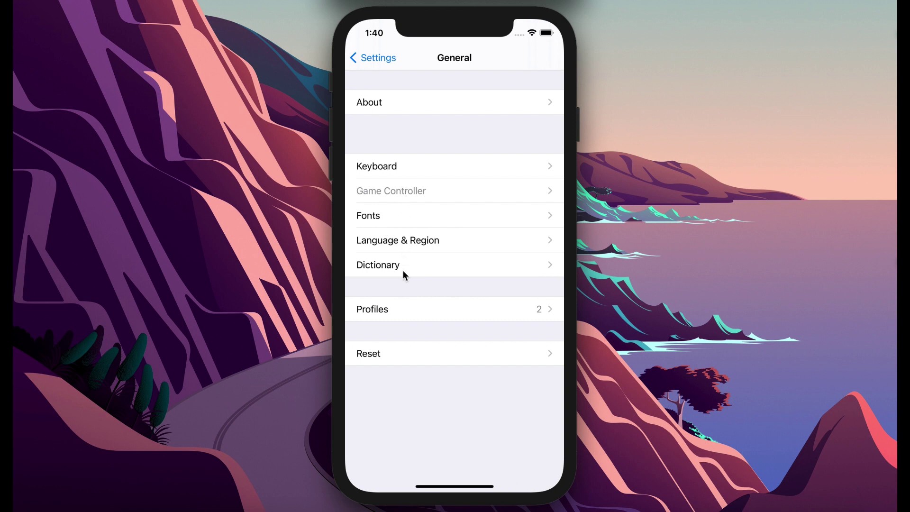
click(393, 312)
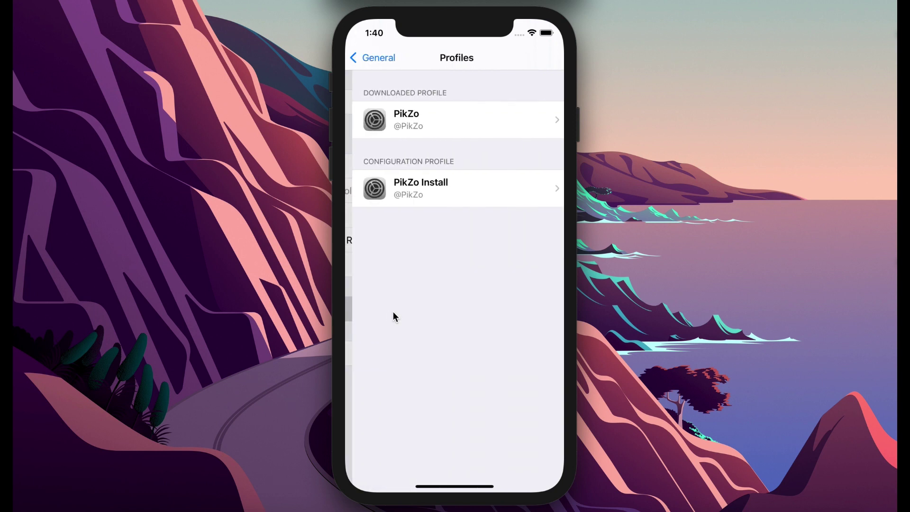
click(454, 124)
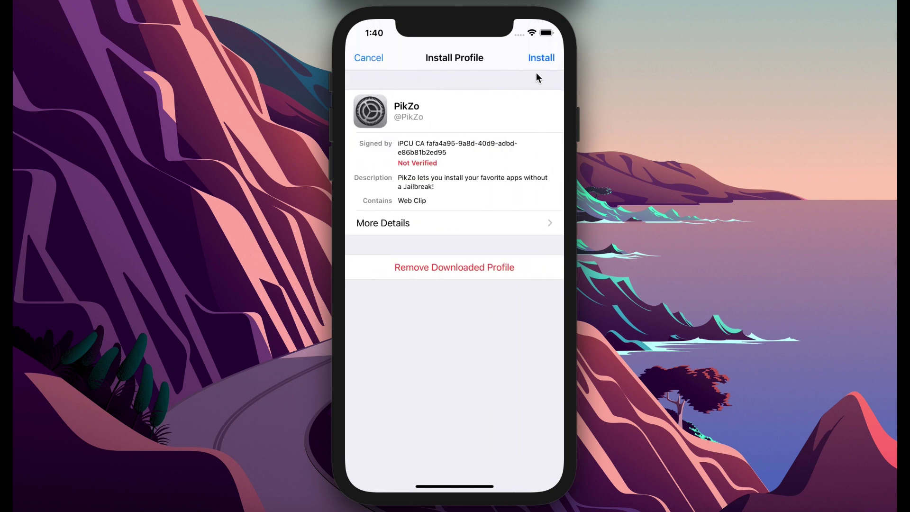
click(541, 59)
click(537, 58)
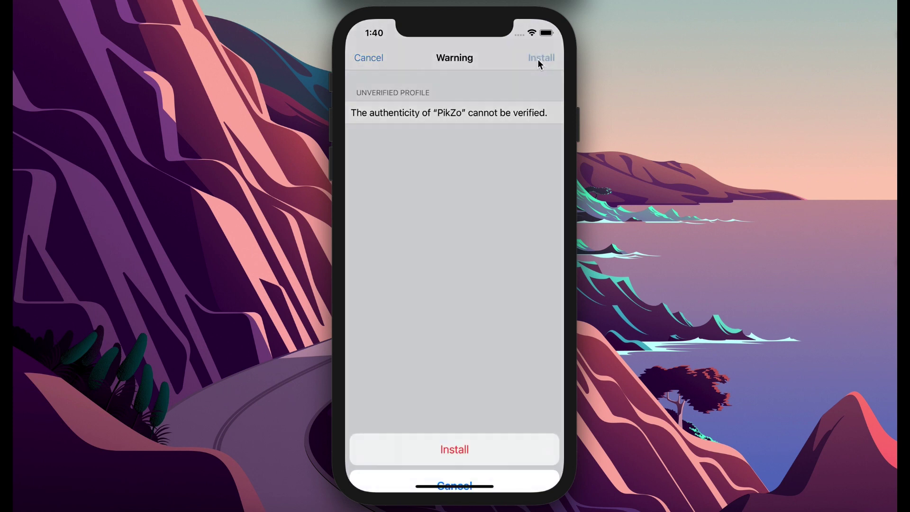
click(464, 420)
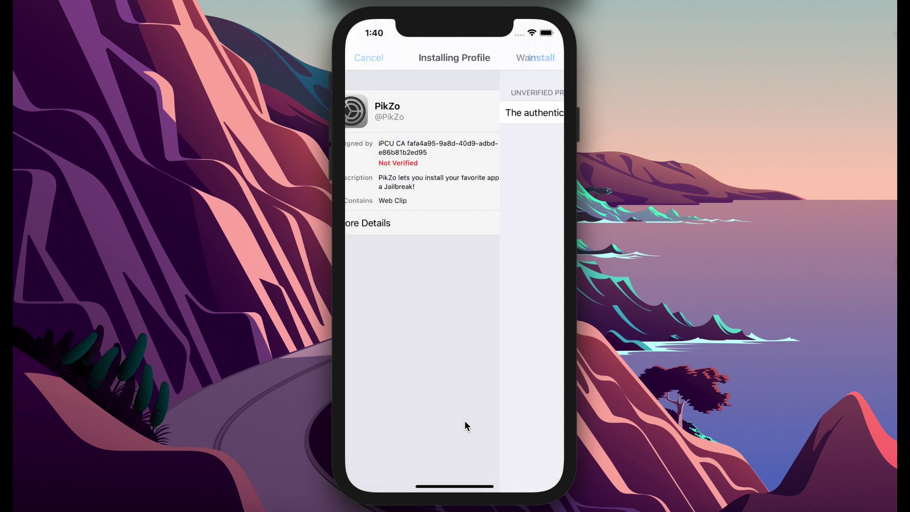
click(544, 60)
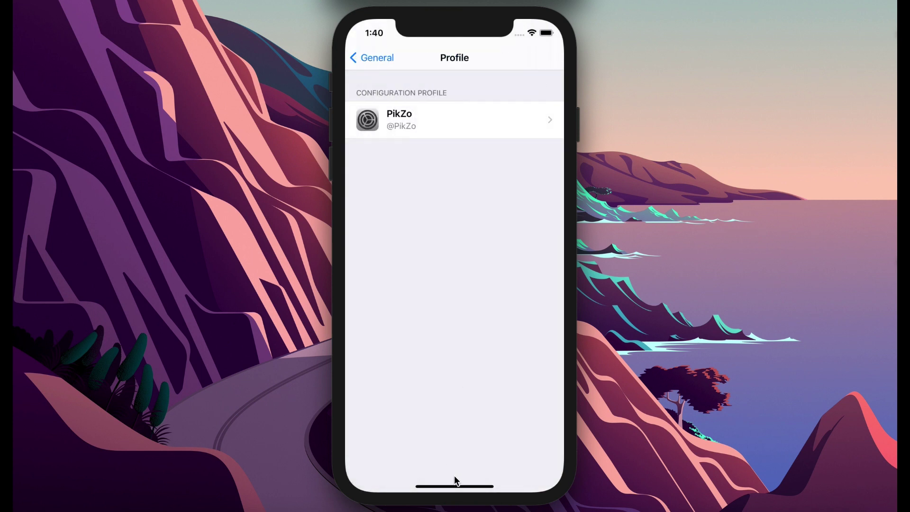
drag(464, 488, 475, 294)
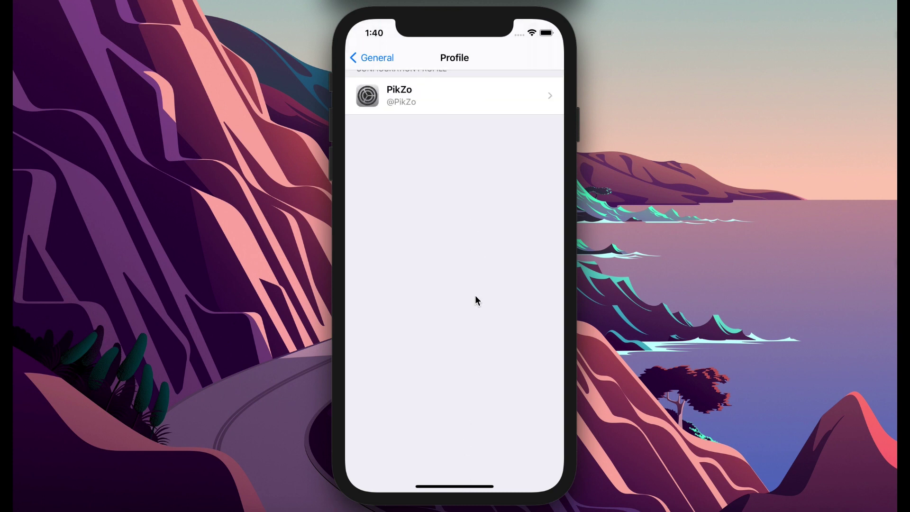
drag(443, 486, 469, 217)
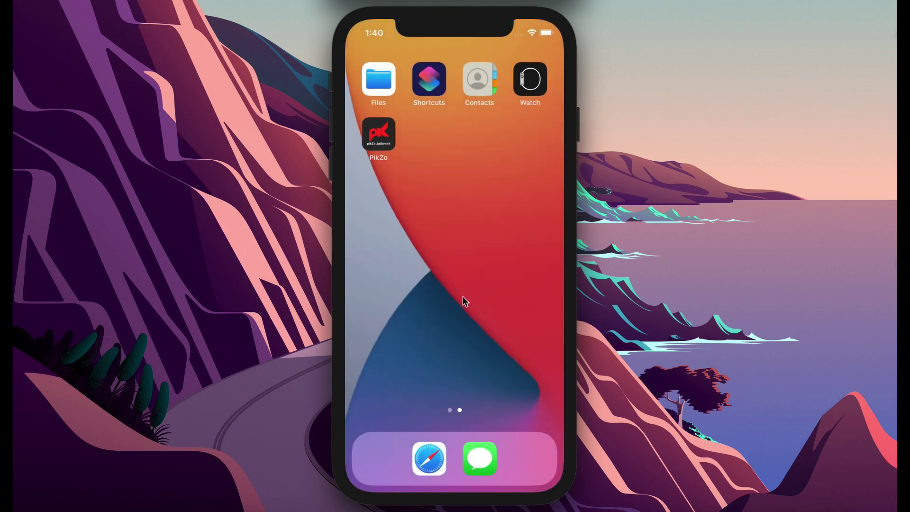
Copy the Other App Stores repo address from PikZo's AppStores group under Check Out Our Apps.
click(379, 137)
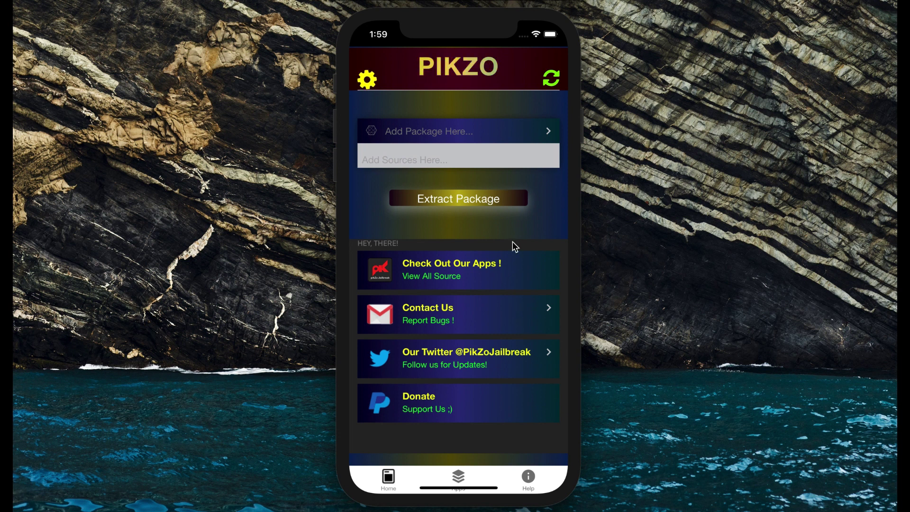
click(442, 265)
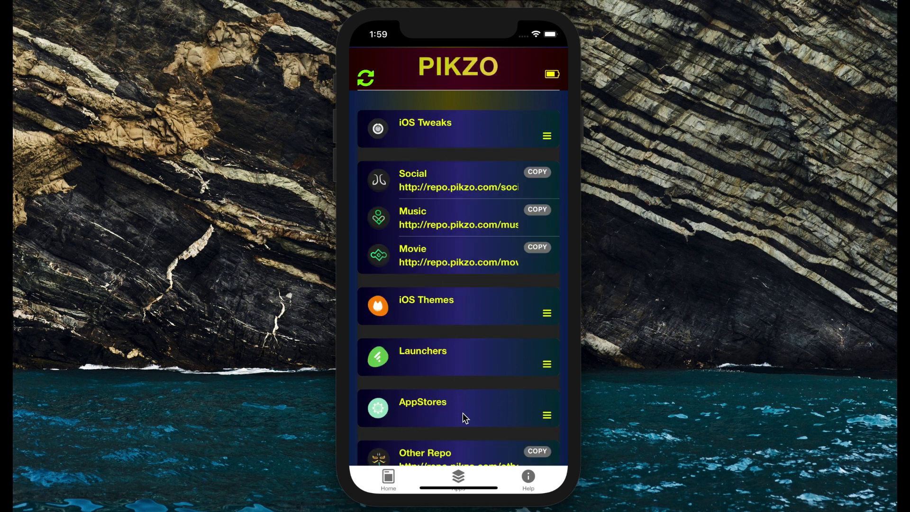
click(547, 415)
scroll(482, 331, down, 5)
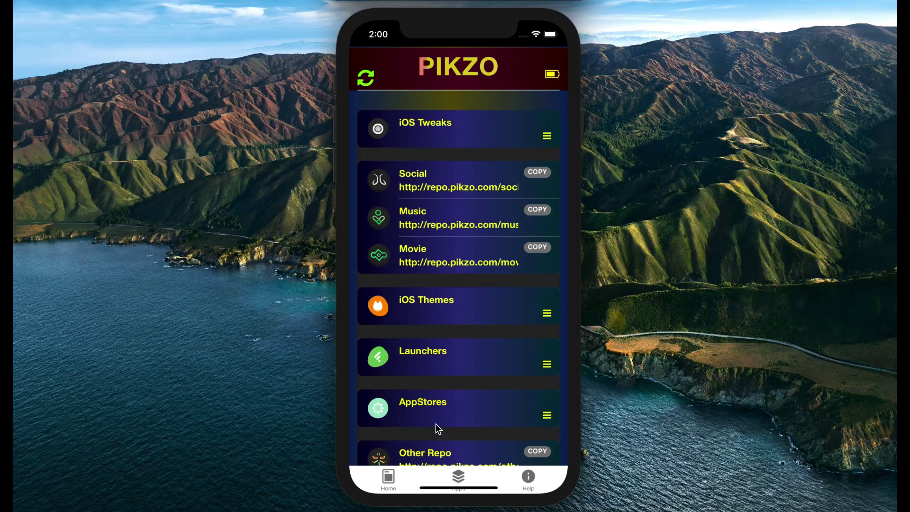
drag(435, 424, 434, 332)
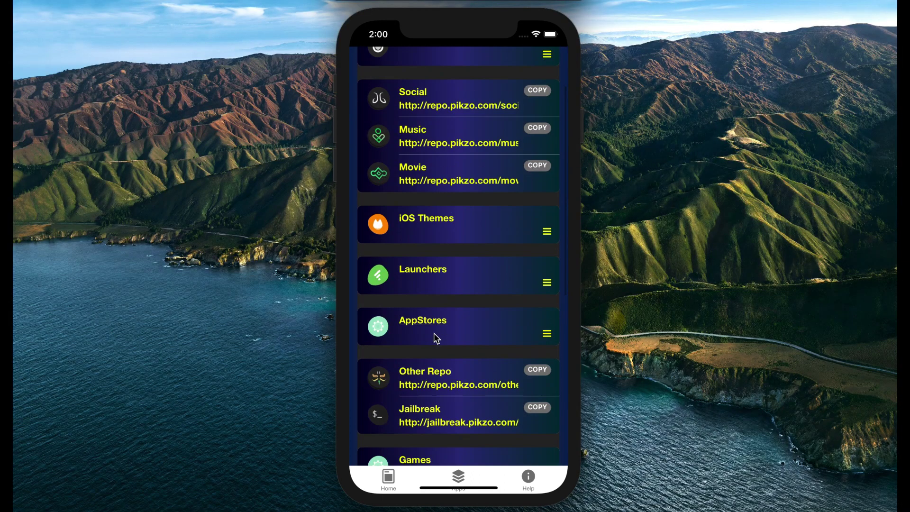
click(529, 331)
drag(494, 400, 495, 359)
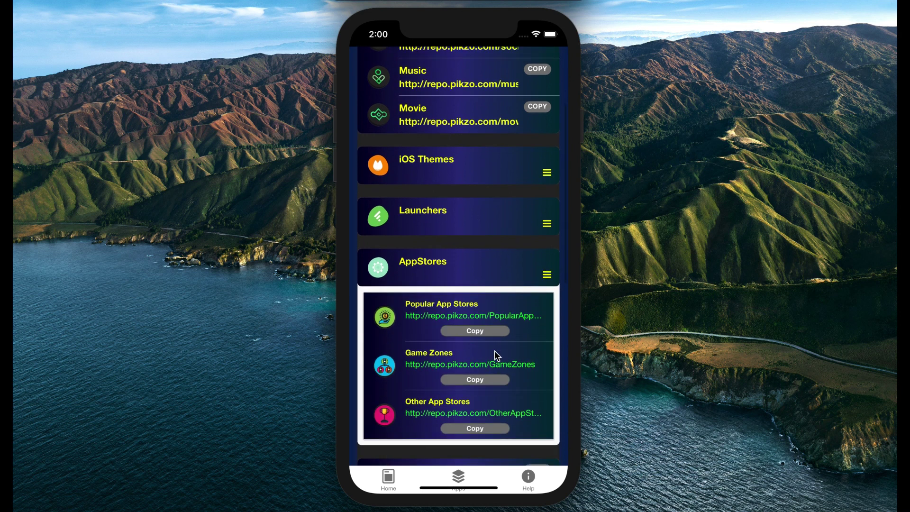
click(469, 433)
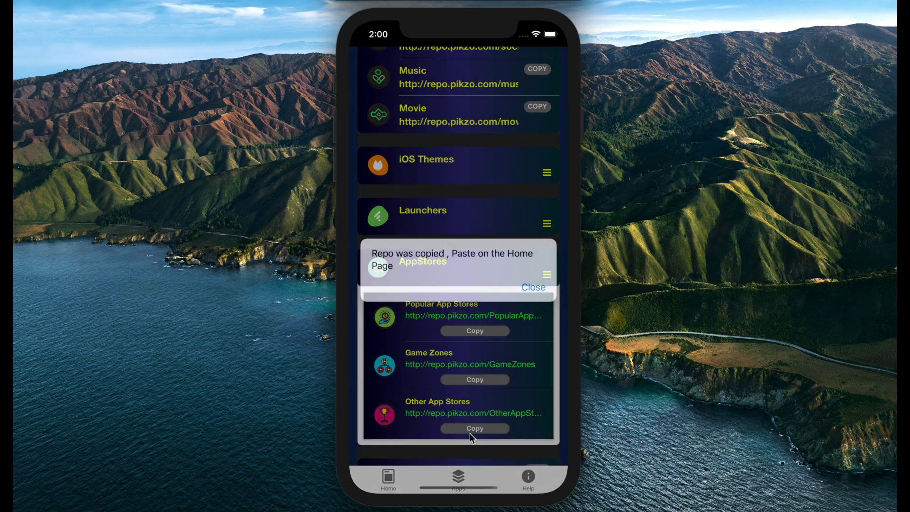
click(533, 291)
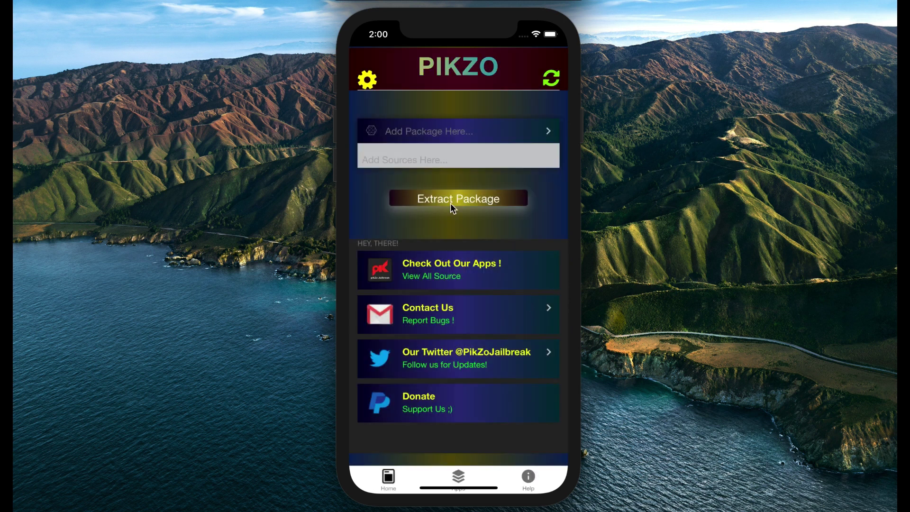
Paste the copied repo address into Add Sources and extract the OtherAppStores package.
click(395, 156)
click(381, 159)
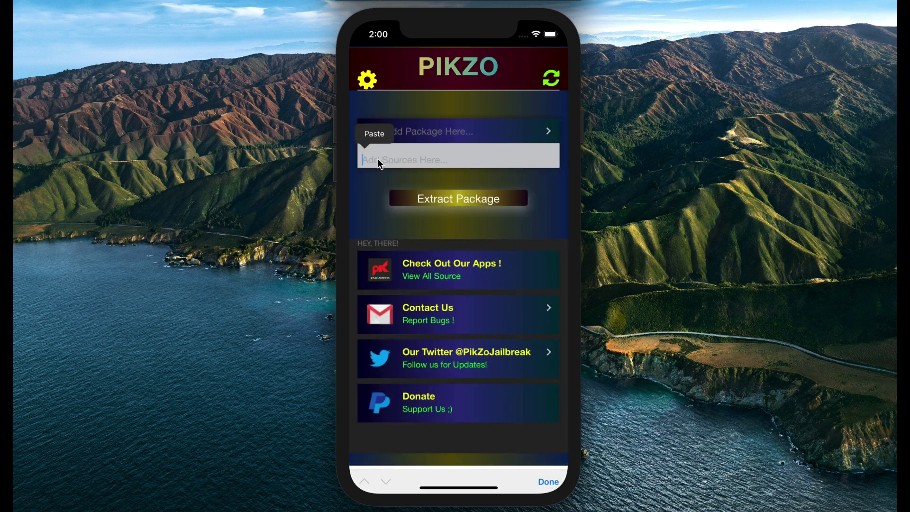
click(373, 136)
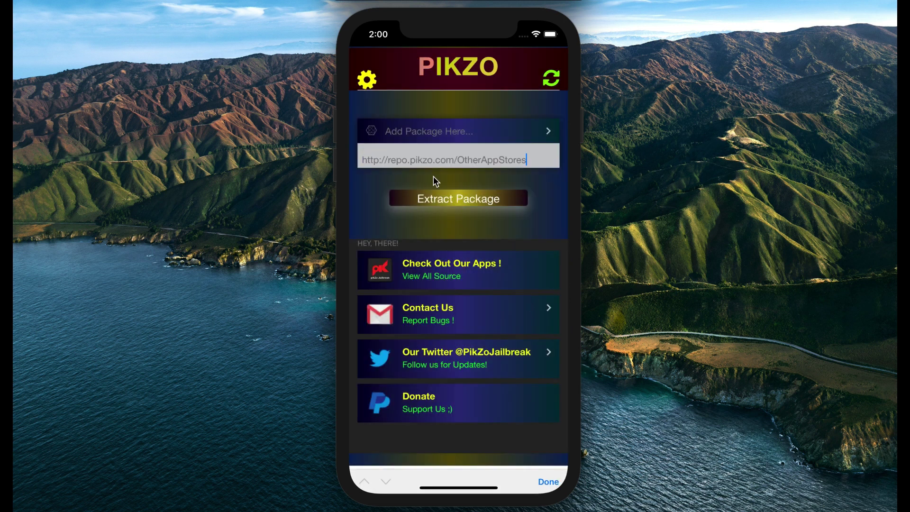
click(476, 201)
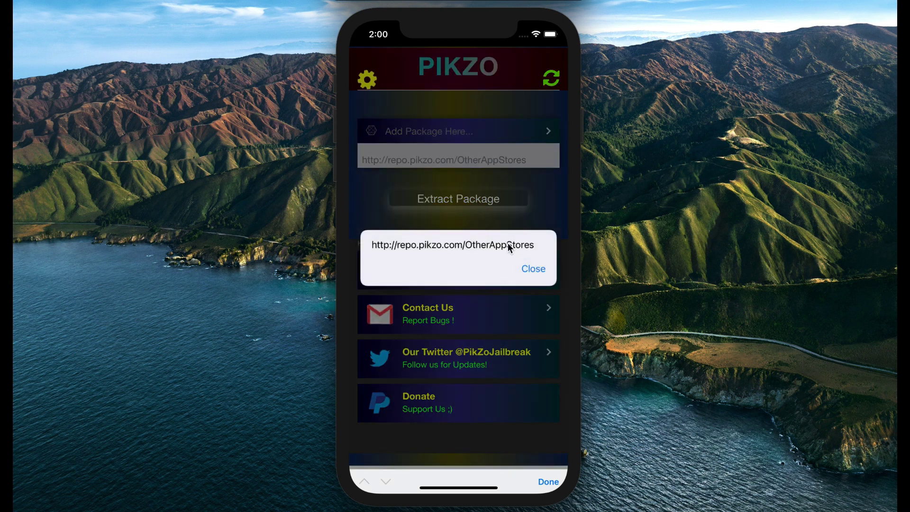
click(533, 270)
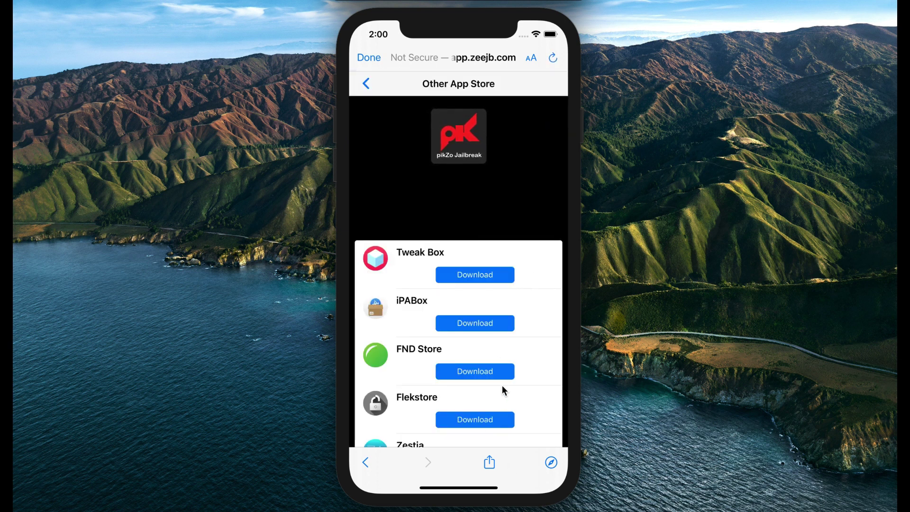
Download and allow the AppValley configuration profile from the Other App Store list.
scroll(522, 380, down, 2)
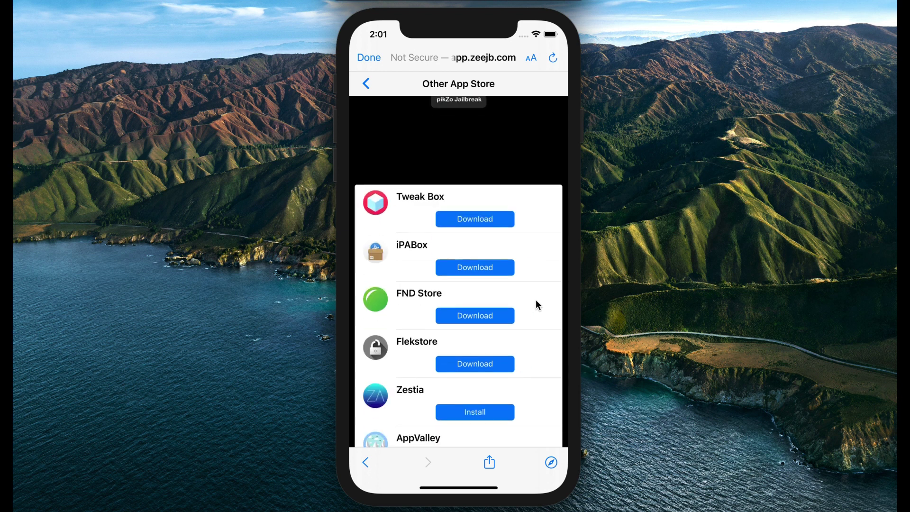
drag(537, 301, 533, 185)
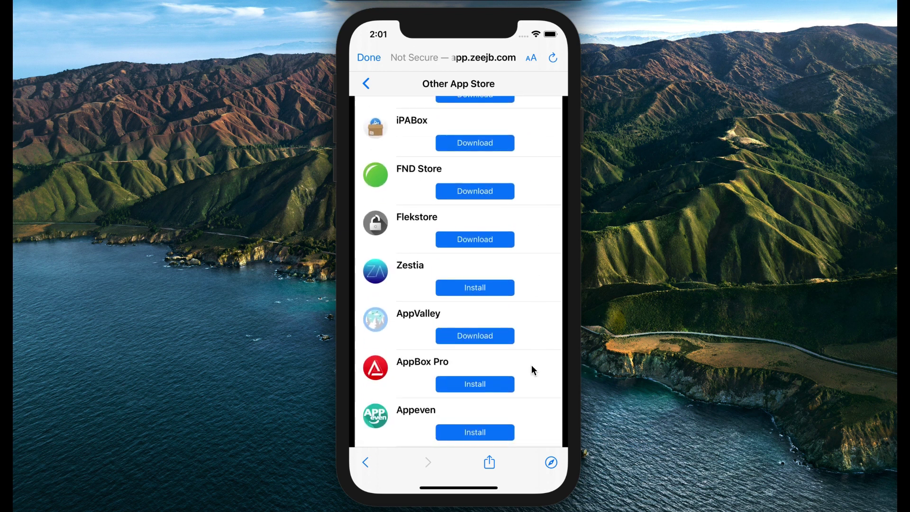
drag(532, 368, 527, 322)
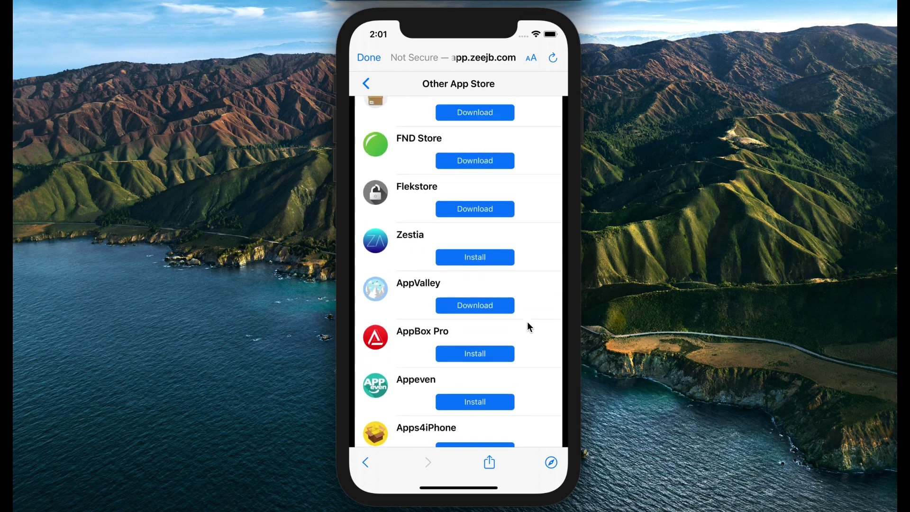
click(464, 311)
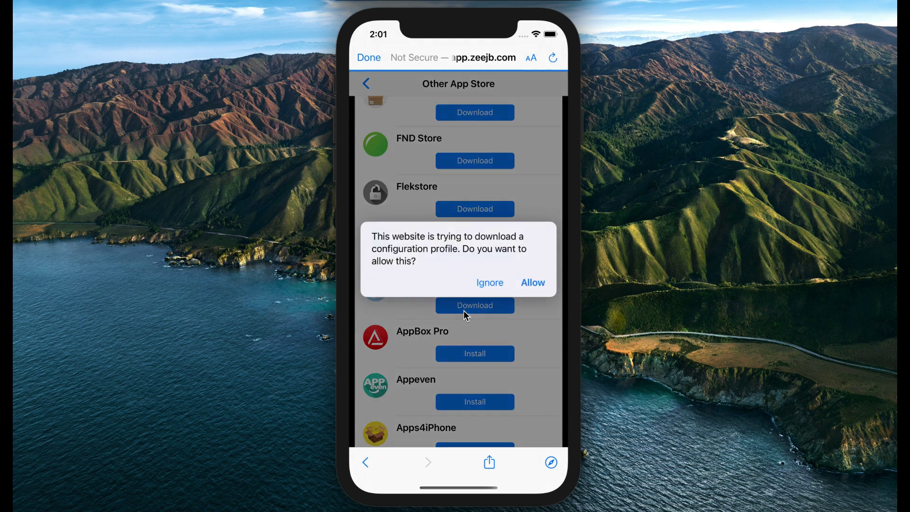
click(522, 285)
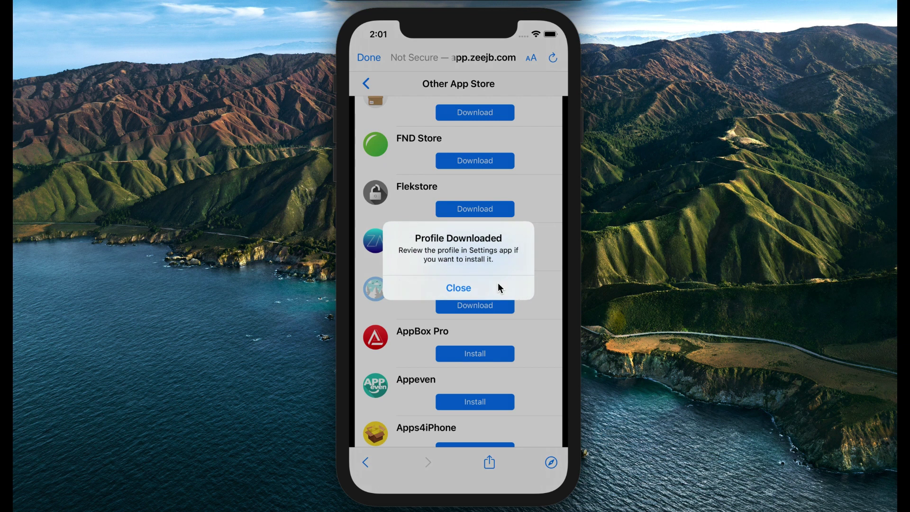
click(476, 283)
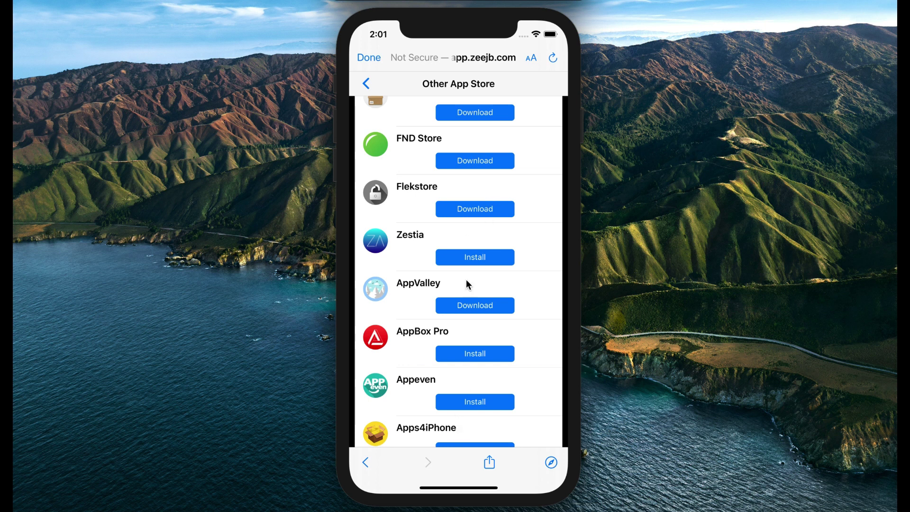
Close the web page and leave PikZo for the home screen.
click(370, 58)
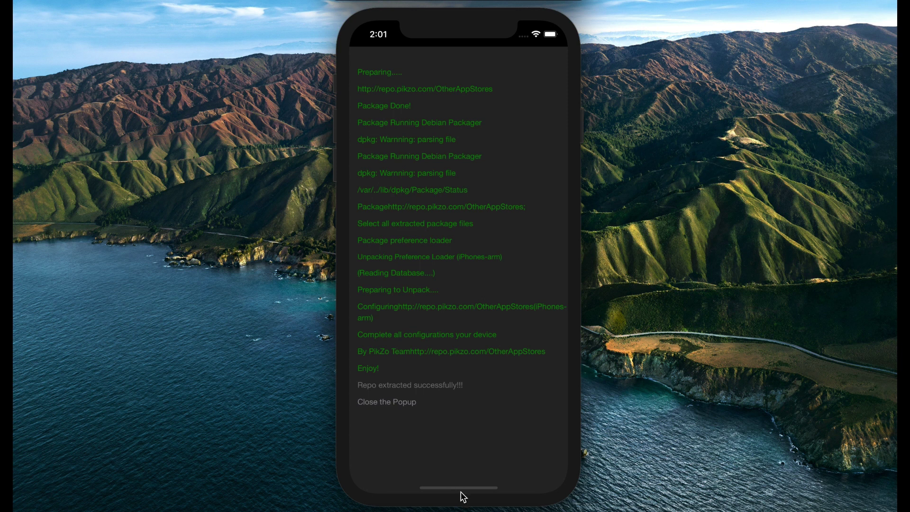
drag(461, 491, 461, 305)
click(464, 436)
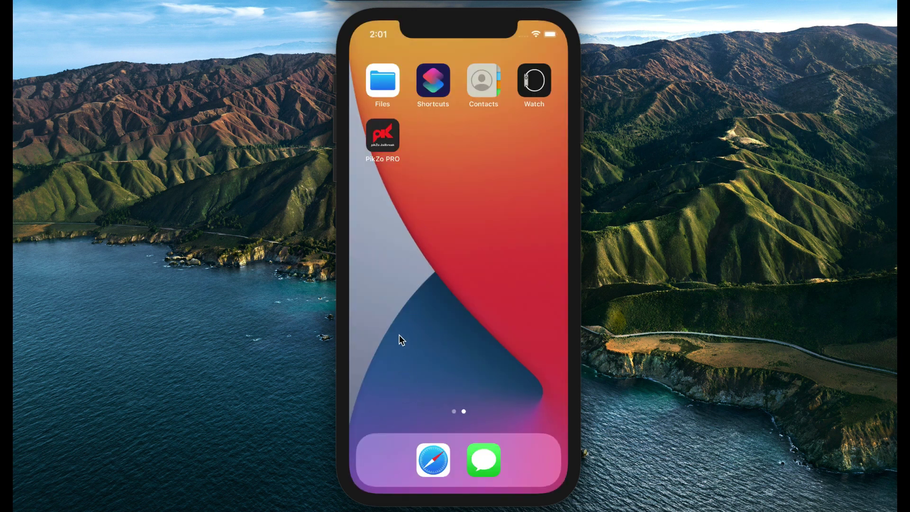
Install the AppValley profile from Settings > General > Profiles, accepting the unverified profile warning.
drag(400, 337, 477, 304)
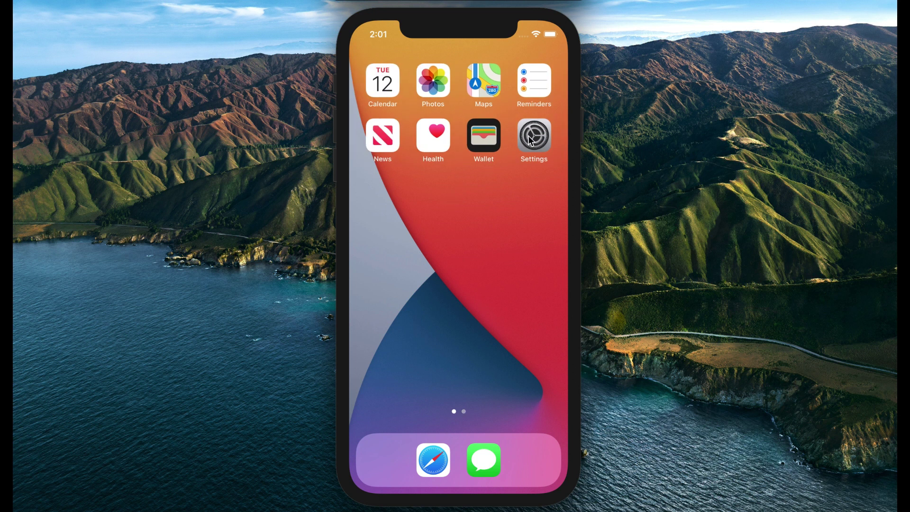
click(529, 137)
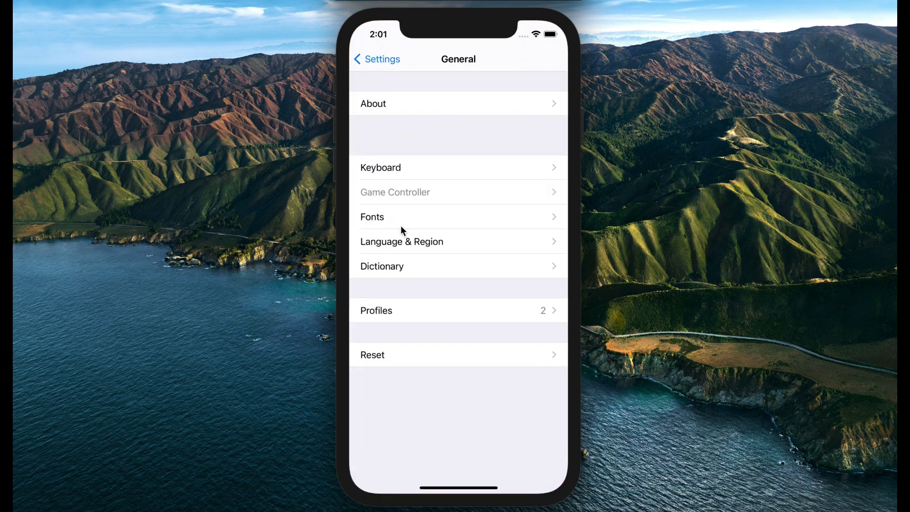
click(392, 310)
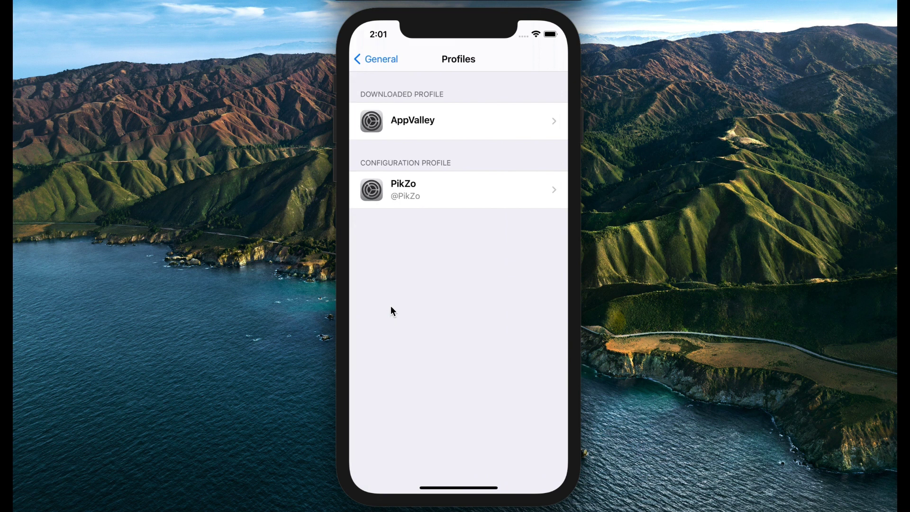
click(426, 123)
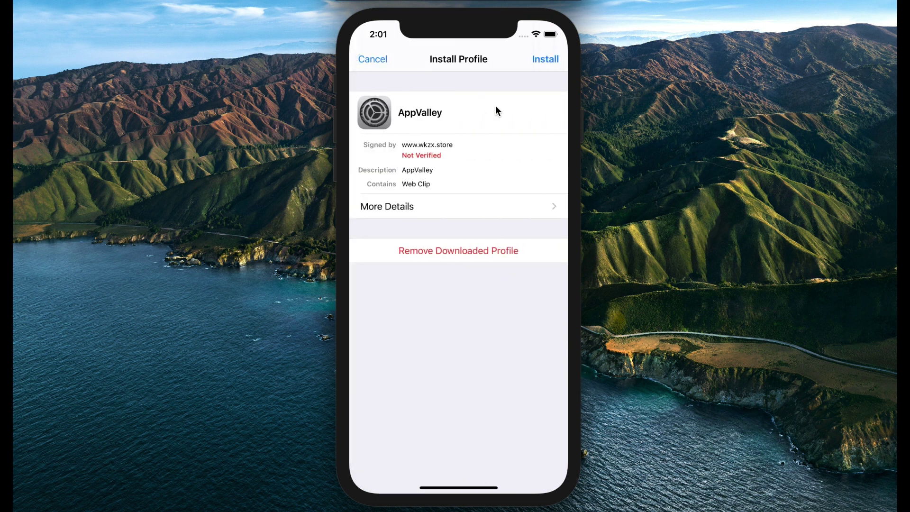
click(549, 61)
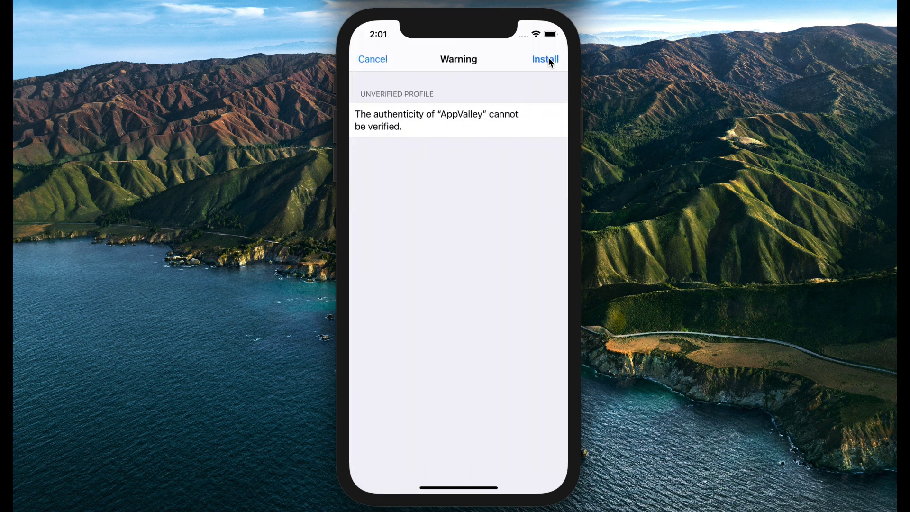
click(548, 60)
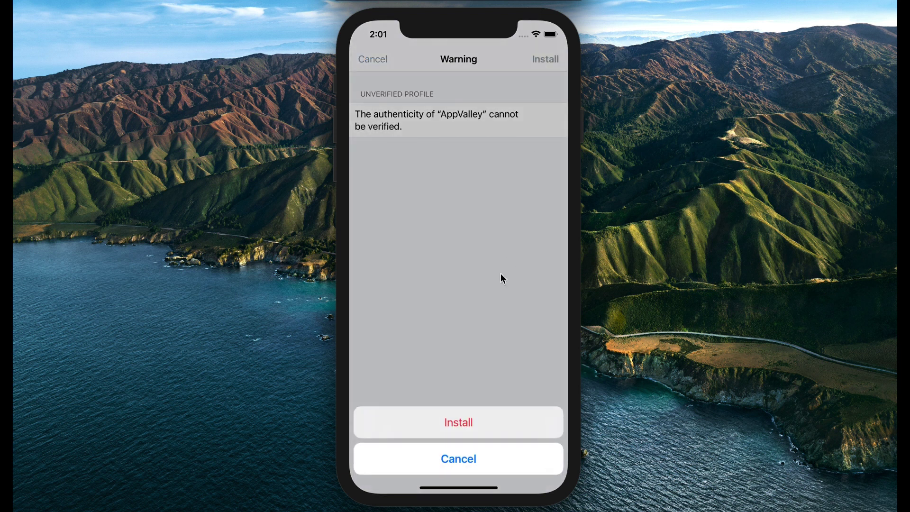
click(450, 415)
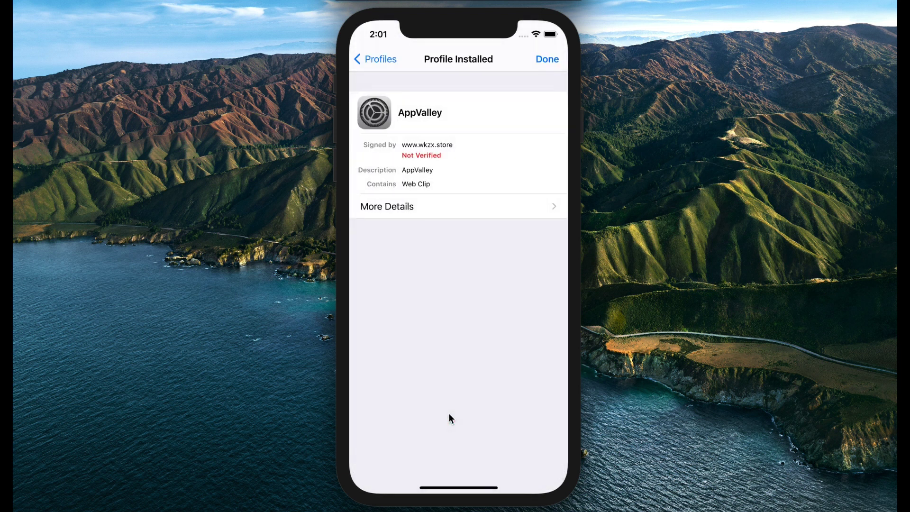
click(545, 59)
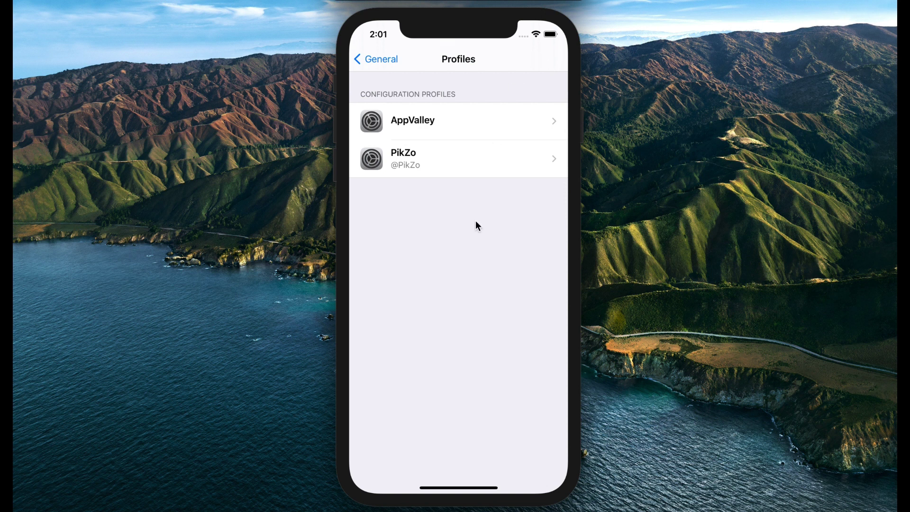
Launch AppValley and open the unc0ver jailbreak app listing.
drag(452, 488, 484, 70)
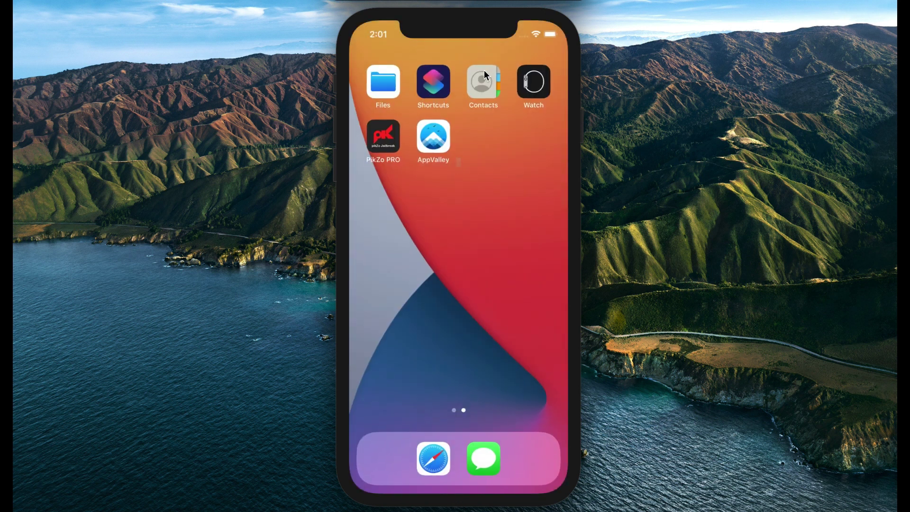
click(429, 136)
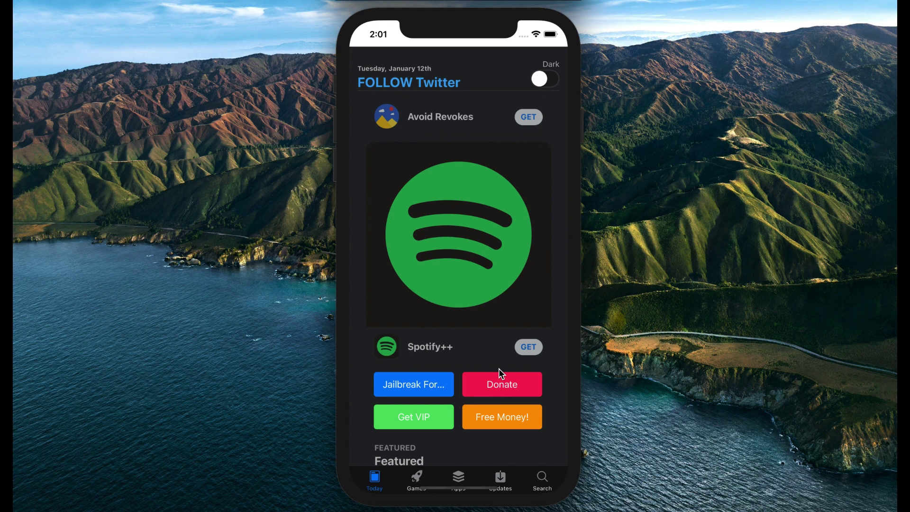
drag(499, 368, 499, 117)
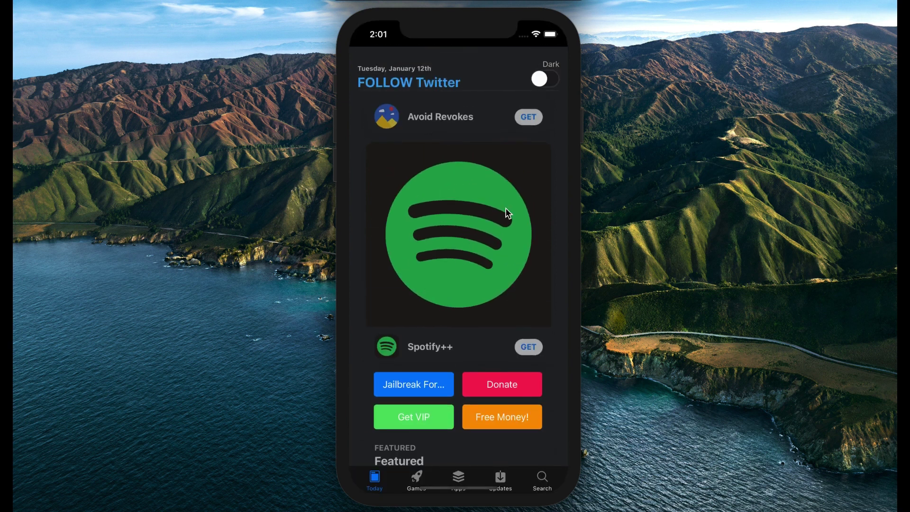
drag(505, 352, 516, 155)
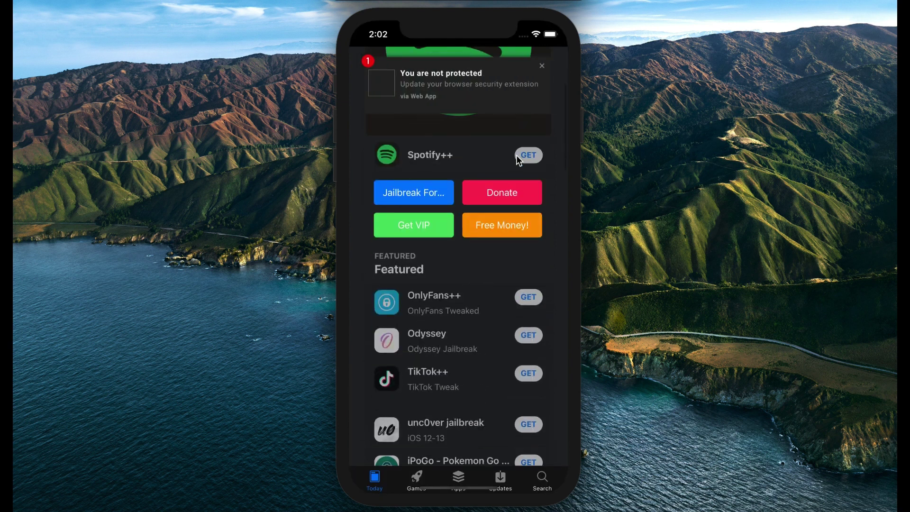
drag(476, 425, 481, 297)
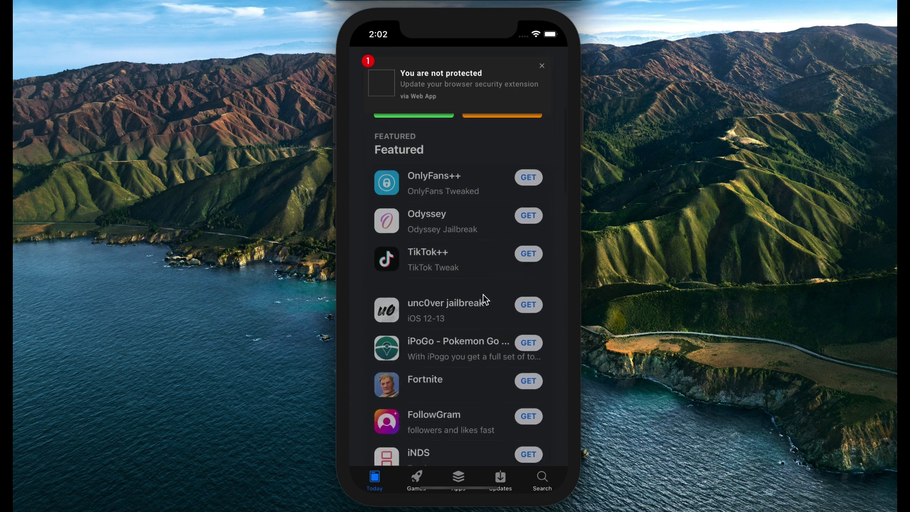
click(525, 305)
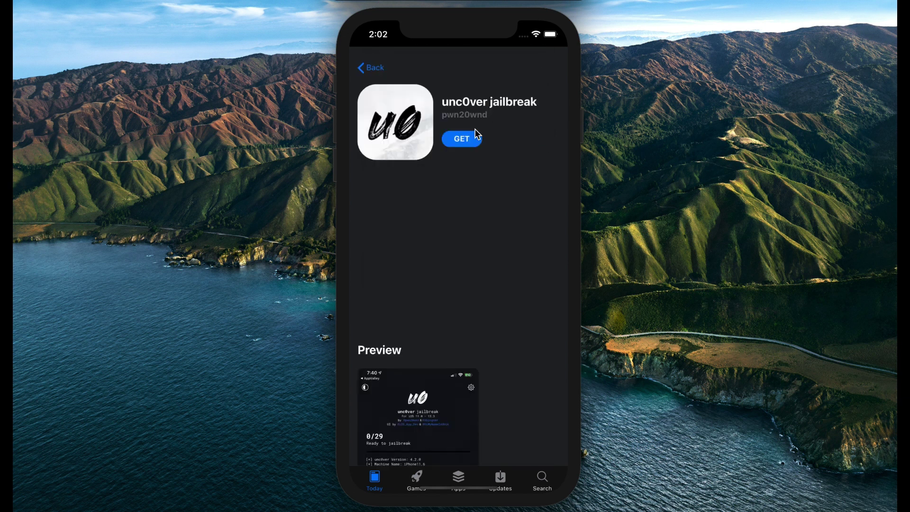
Start getting unc0ver jailbreak with GET and close the browser sheet.
drag(464, 259, 481, 287)
click(466, 149)
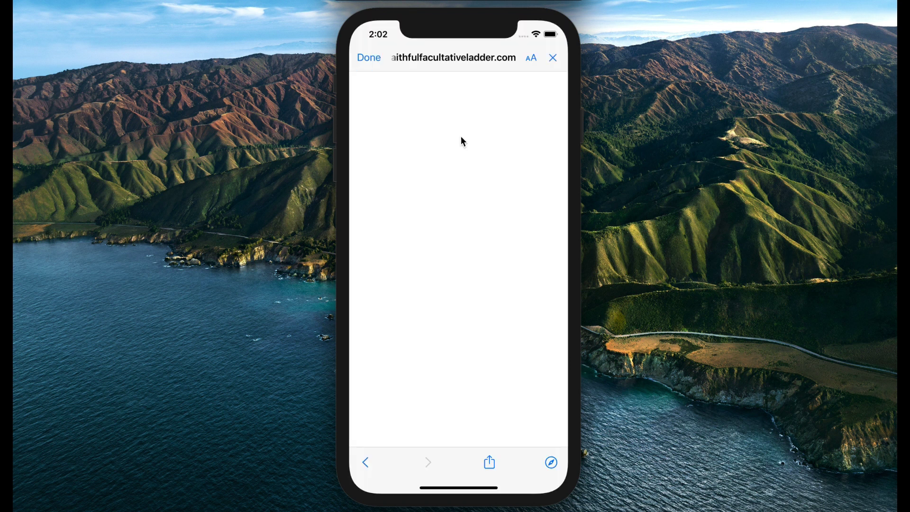
click(374, 62)
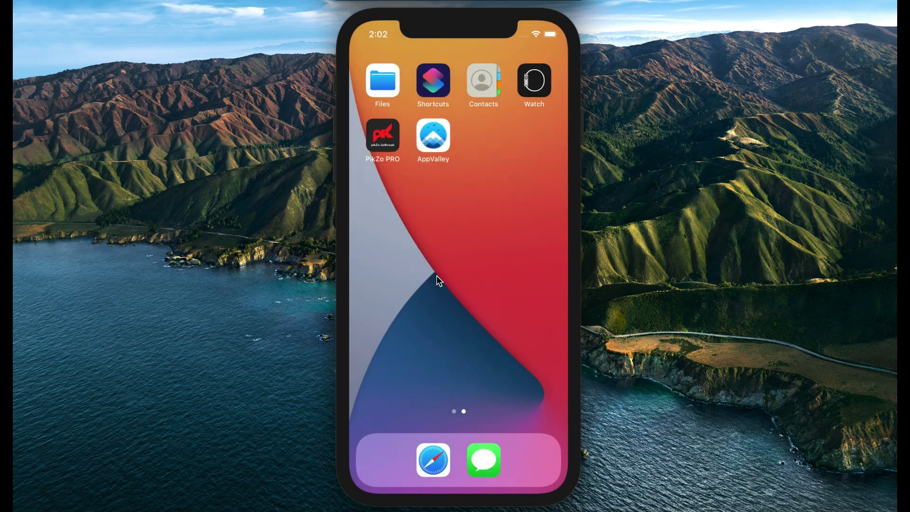
Relaunch PikZo PRO, re-extract the OtherAppStores package, then close the Other App Store page.
click(388, 137)
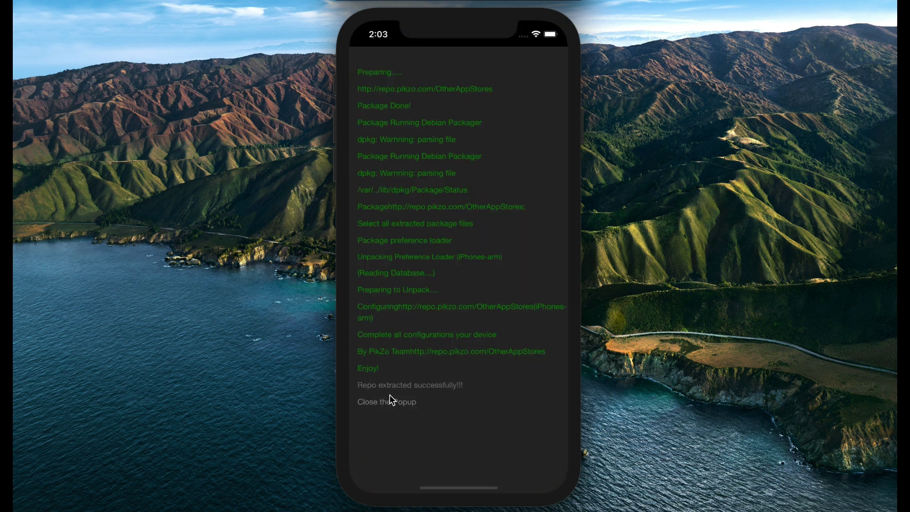
click(389, 401)
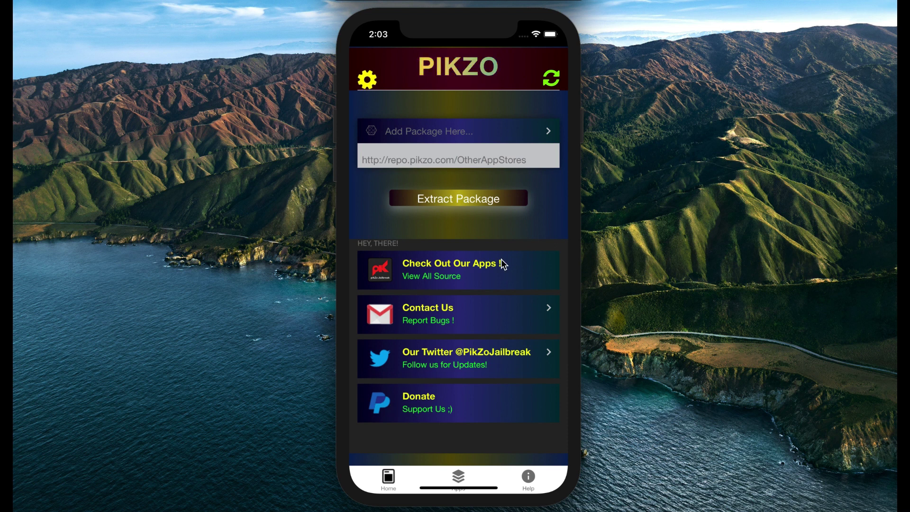
click(470, 202)
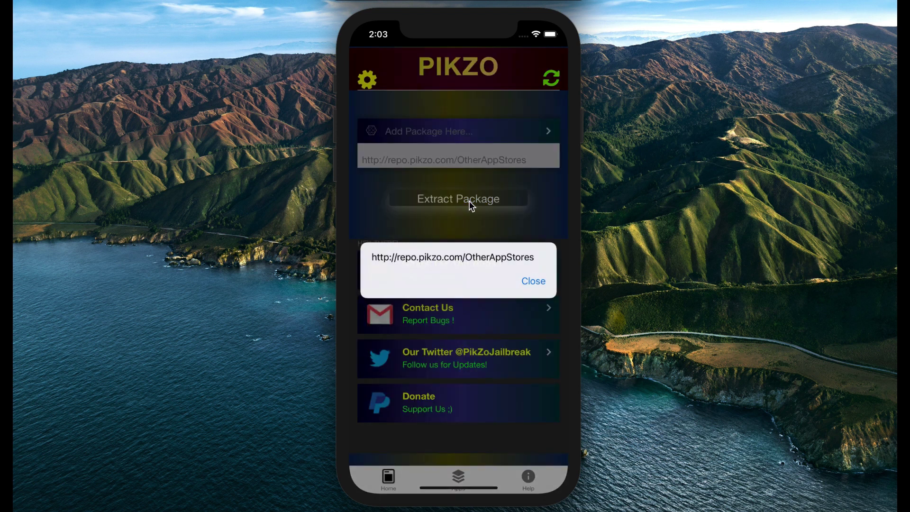
click(534, 281)
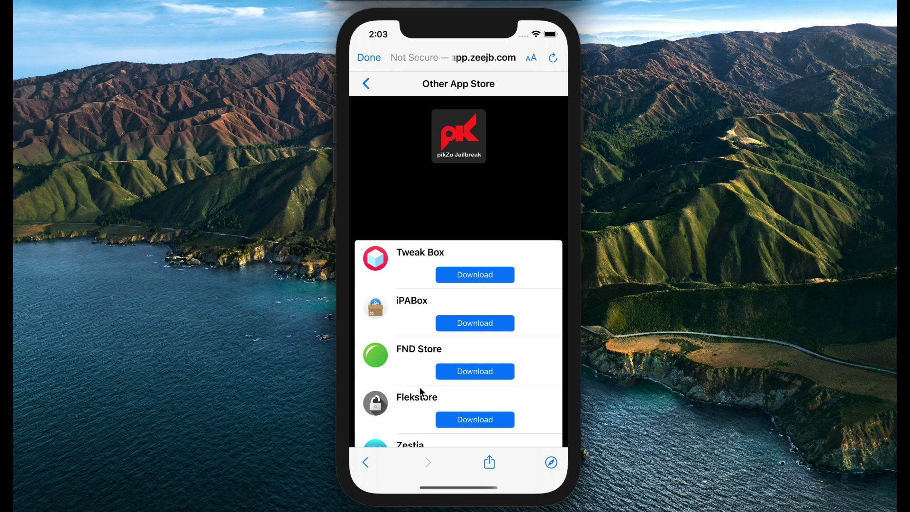
drag(407, 387, 409, 236)
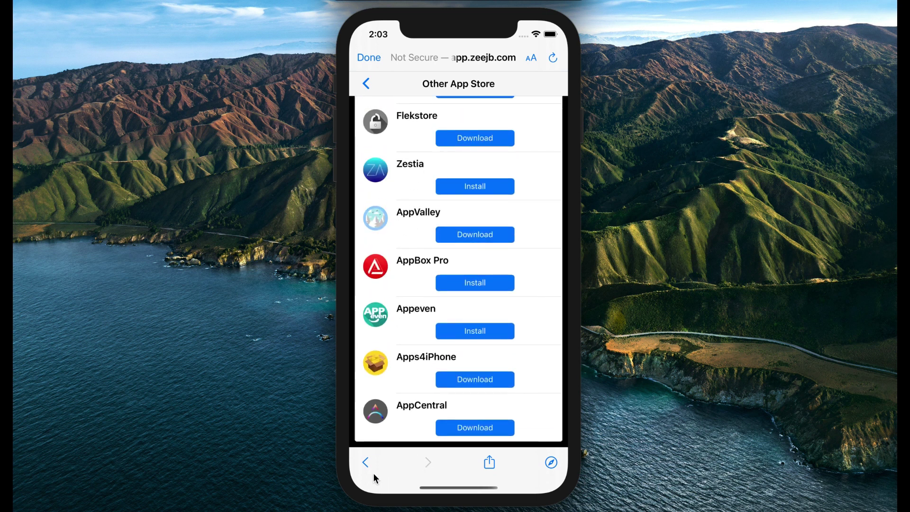
scroll(416, 274, up, 10)
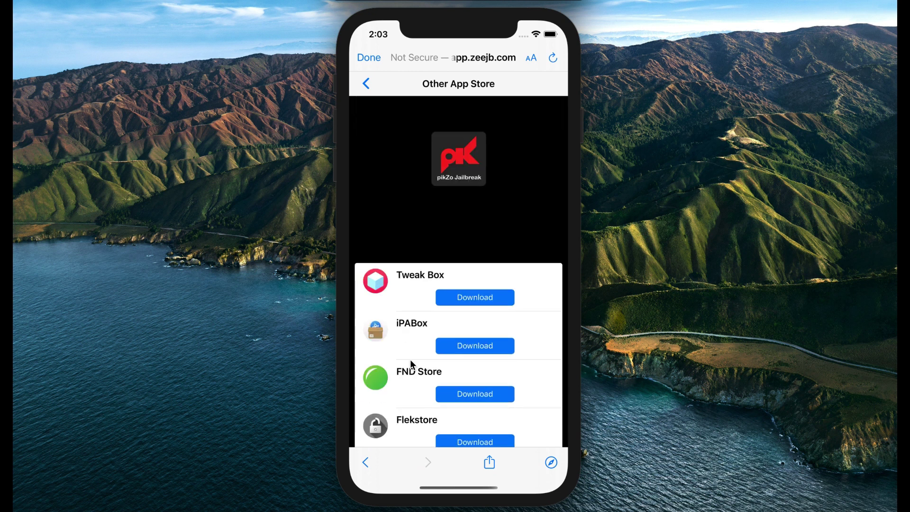
click(369, 88)
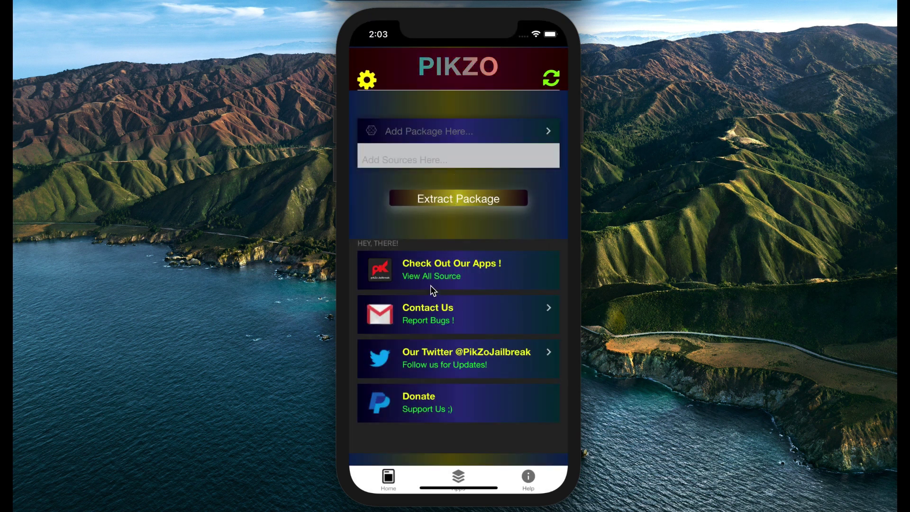
Copy the Miracle Popular Themes repo address from the iOS Themes group and return Home.
click(430, 282)
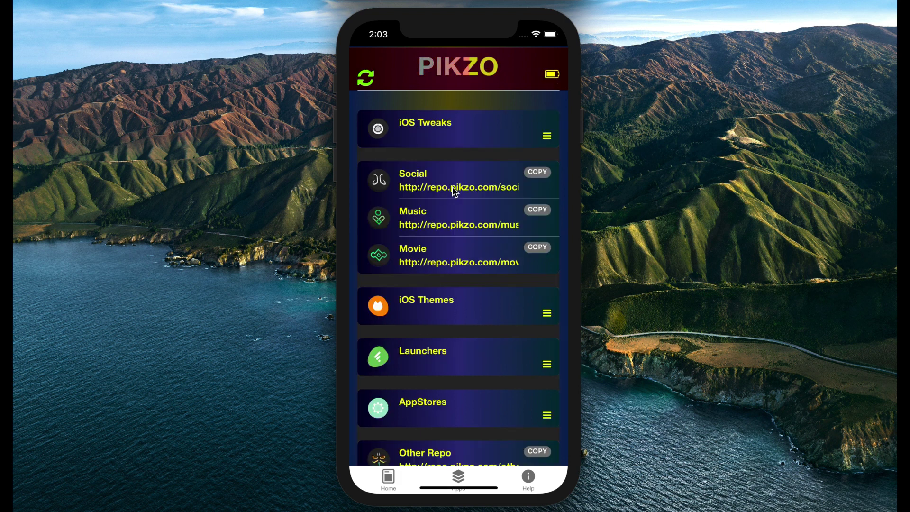
click(549, 310)
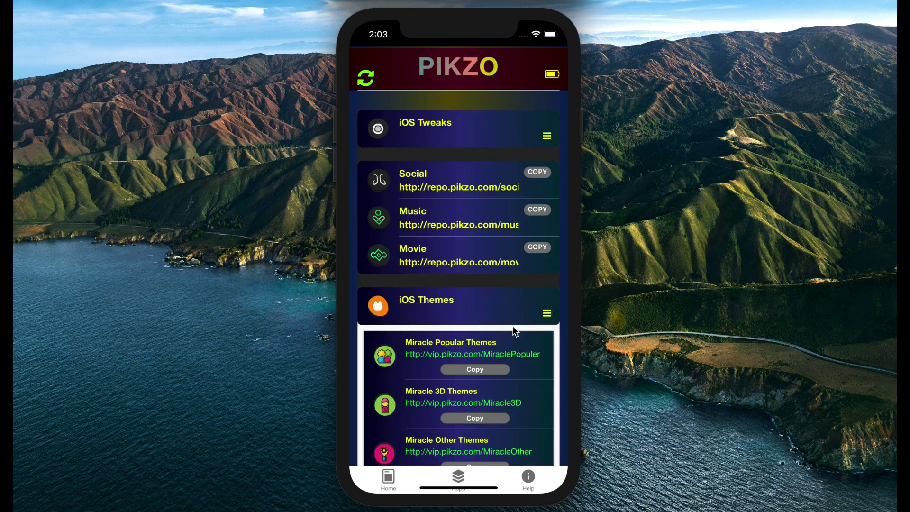
drag(431, 364, 427, 199)
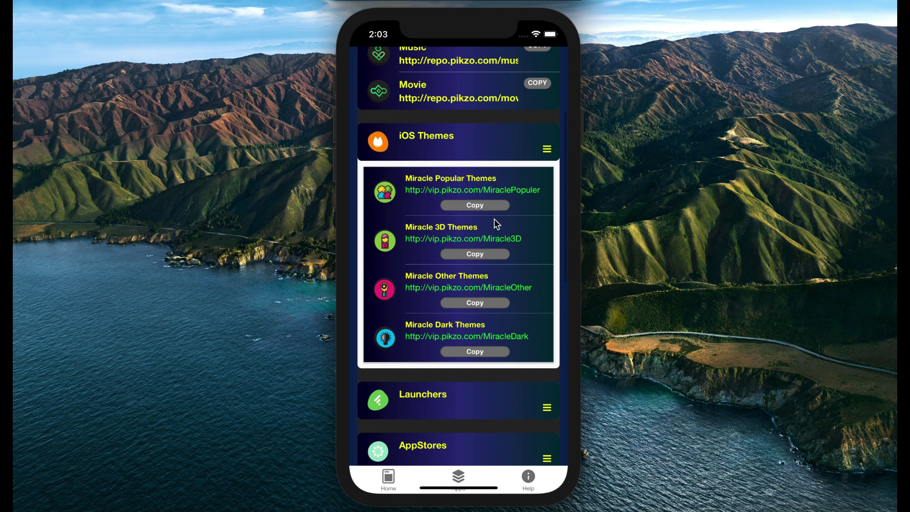
click(467, 204)
click(532, 287)
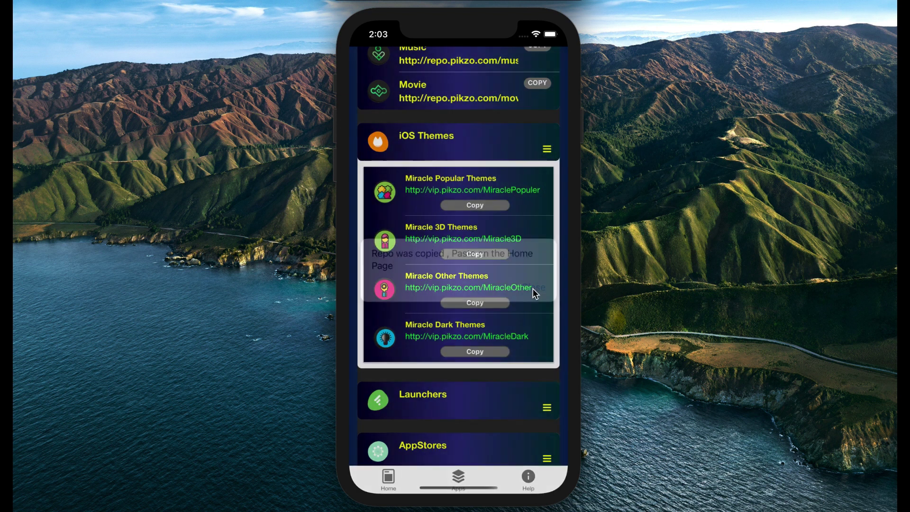
click(395, 476)
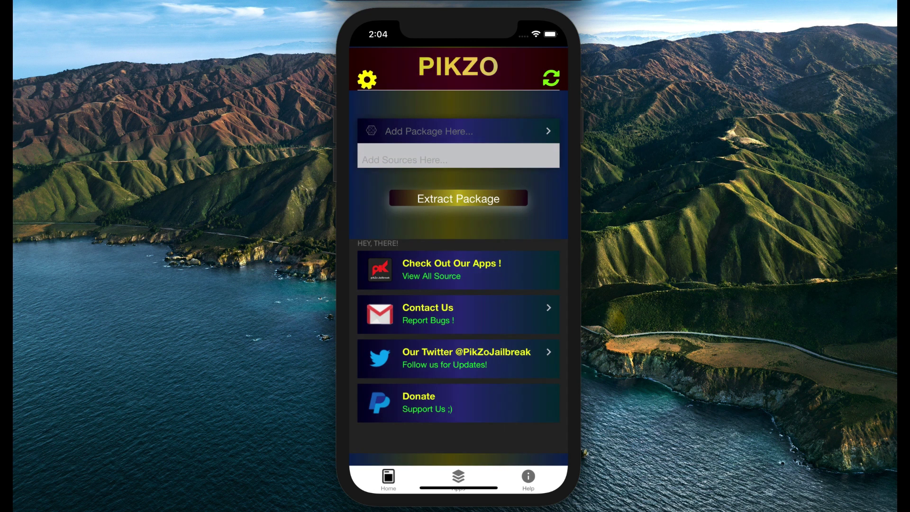
Paste and extract the Miracle Popular repo, then scroll the iNifty Popular Themes list to Circle Bee.
click(377, 152)
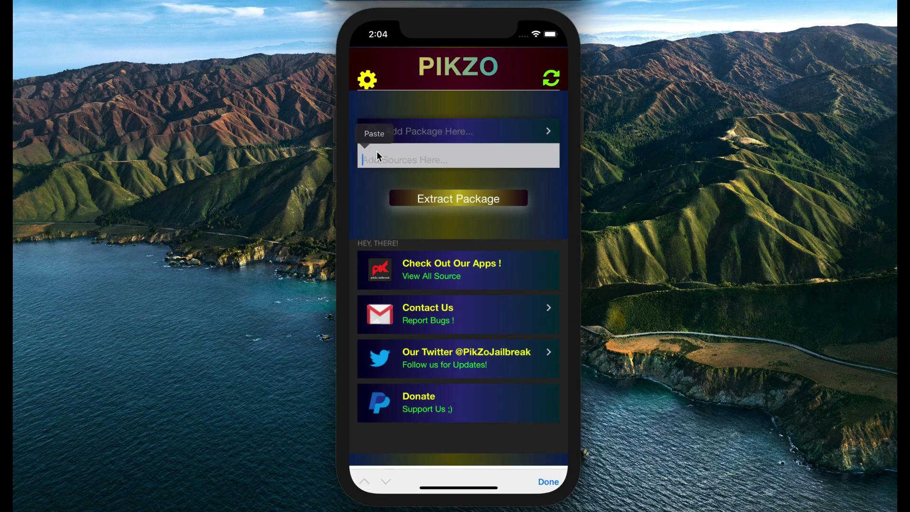
click(375, 134)
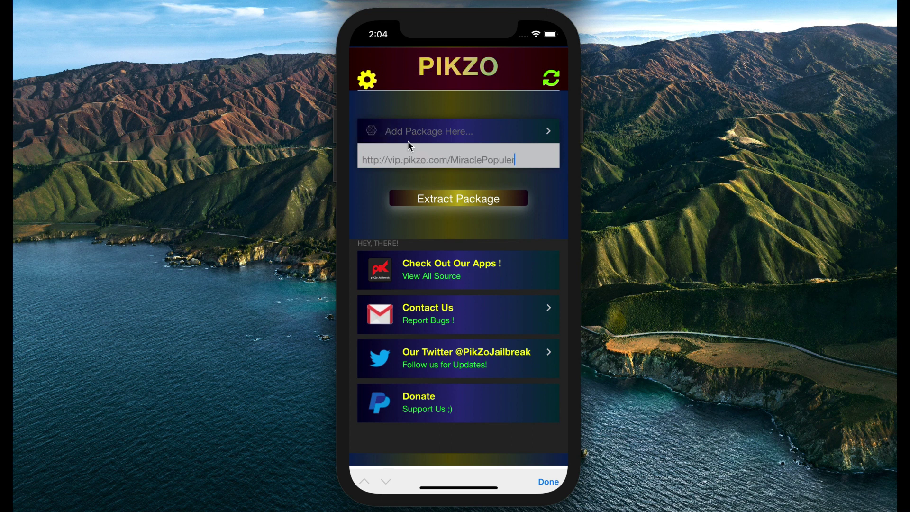
click(507, 199)
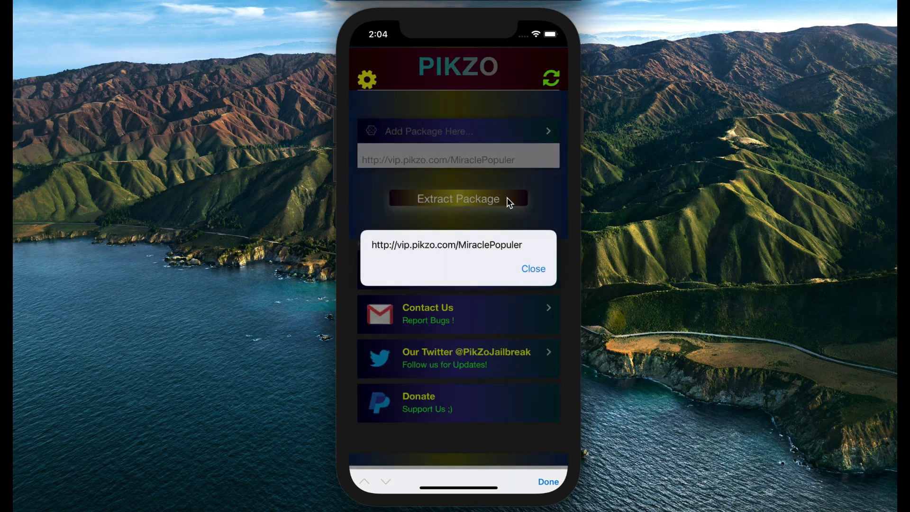
click(532, 270)
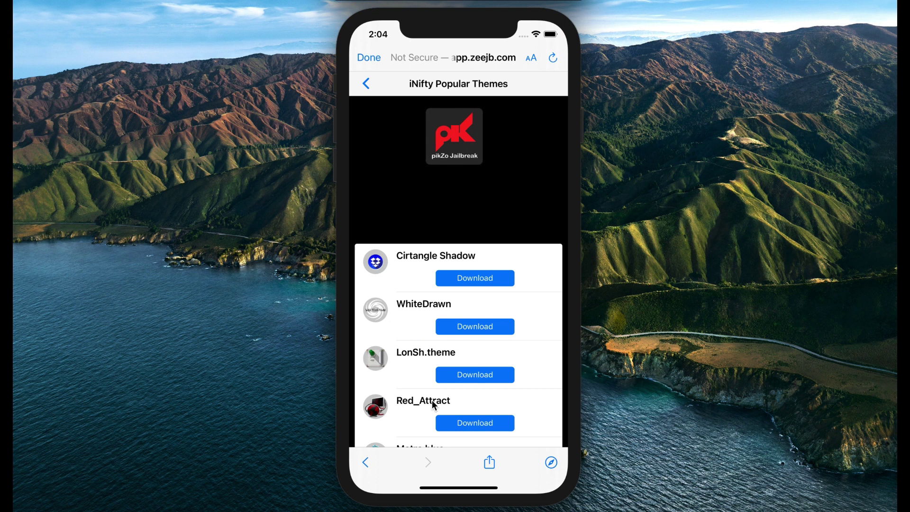
scroll(413, 289, down, 10)
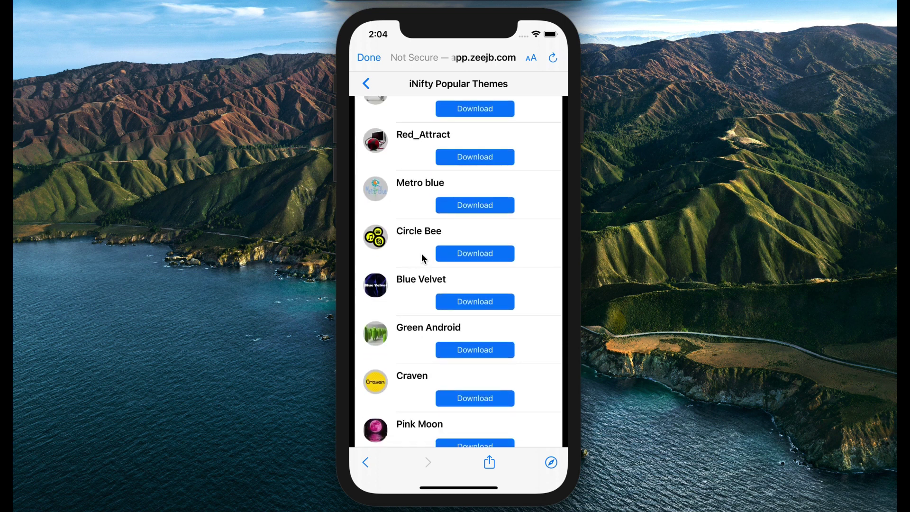
scroll(424, 252, down, 1)
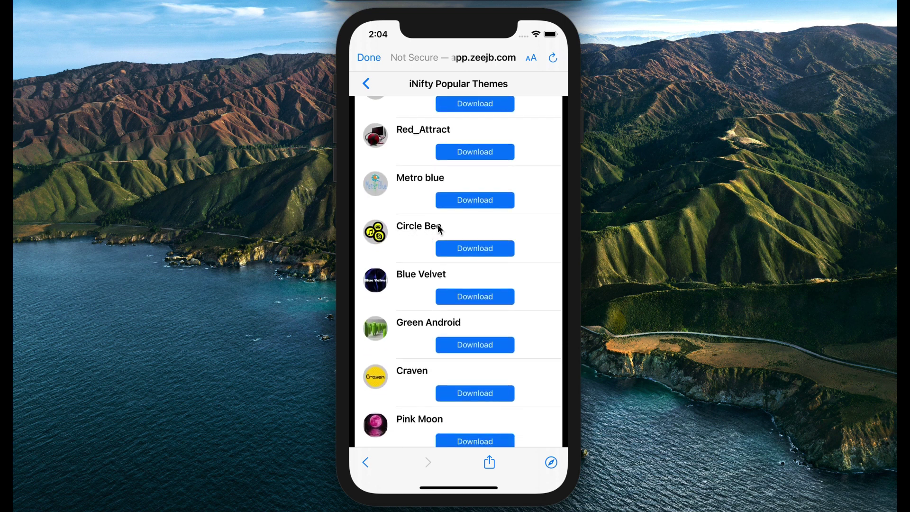
Download the Circle Bee theme profile from PikZo and allow the download.
click(468, 250)
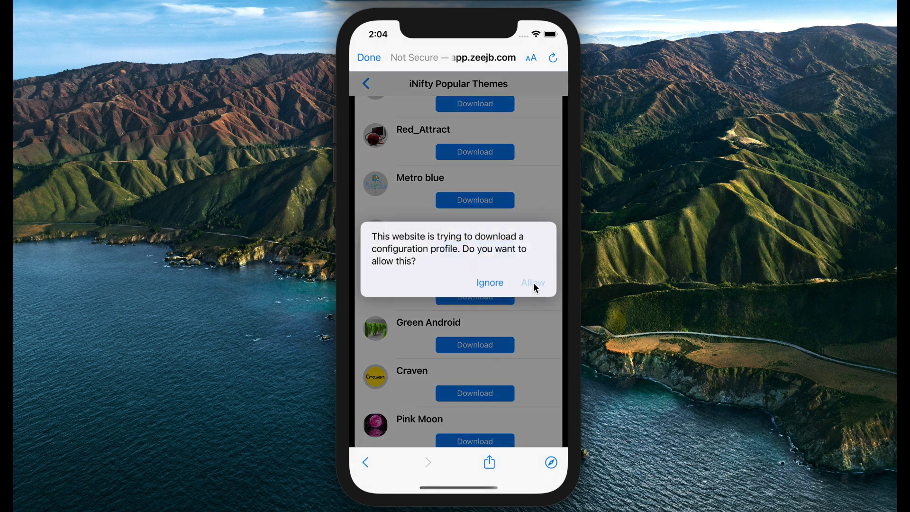
click(533, 282)
click(481, 286)
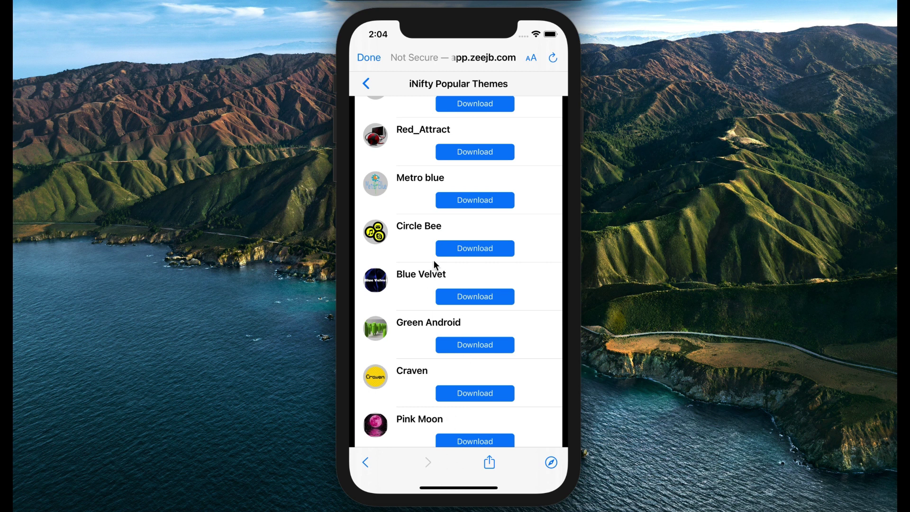
Close the themes page and extraction log, leave PikZo, and show the first home page.
click(370, 58)
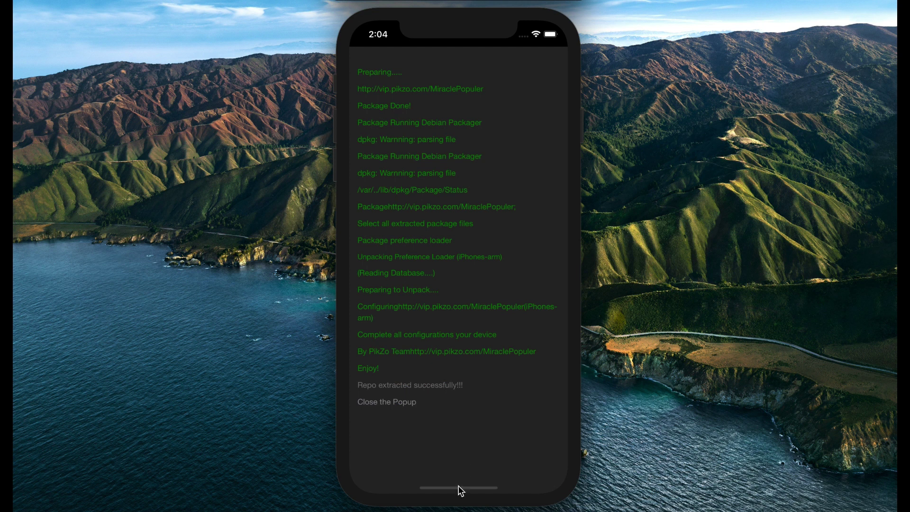
click(387, 402)
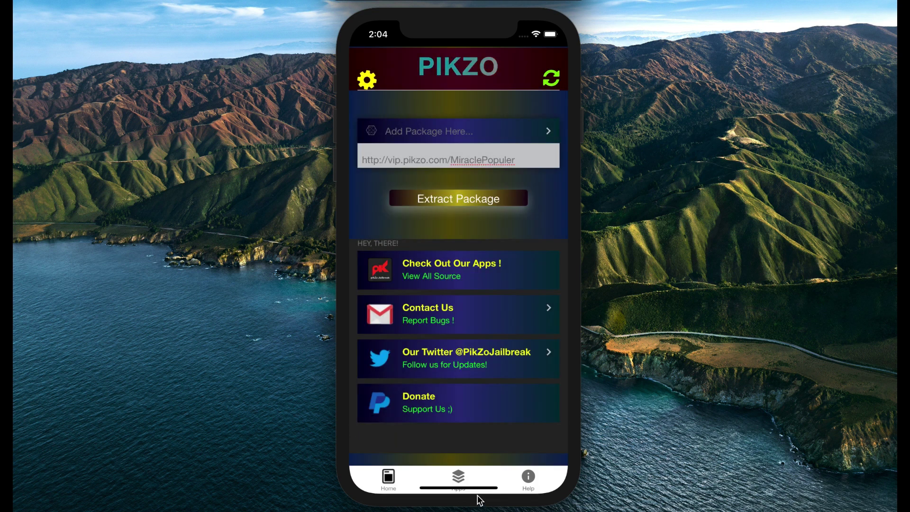
key(shift+super+h)
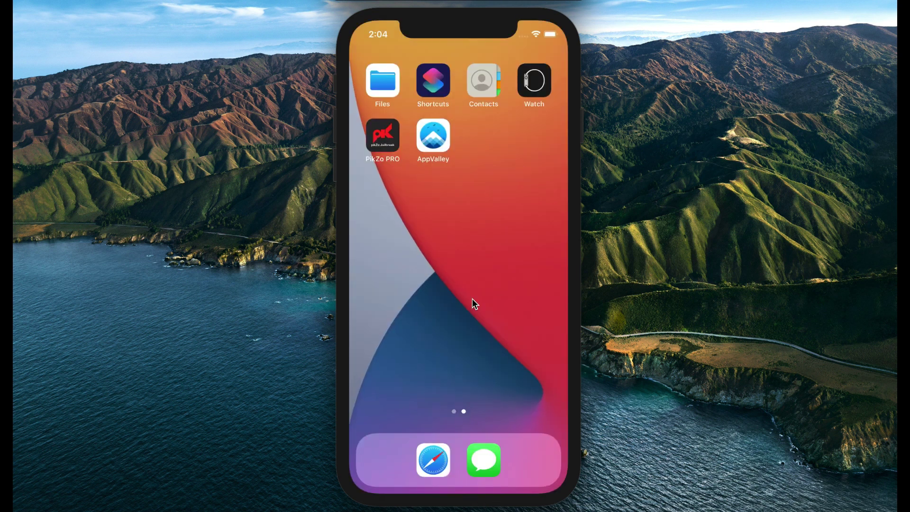
drag(472, 299, 526, 353)
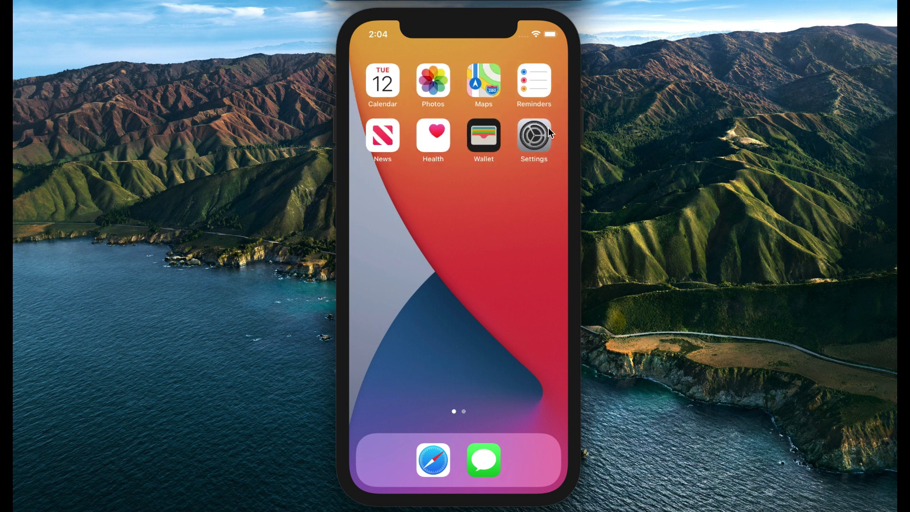
Install the downloaded Circle Bee profile from Settings > General > Profiles.
click(549, 133)
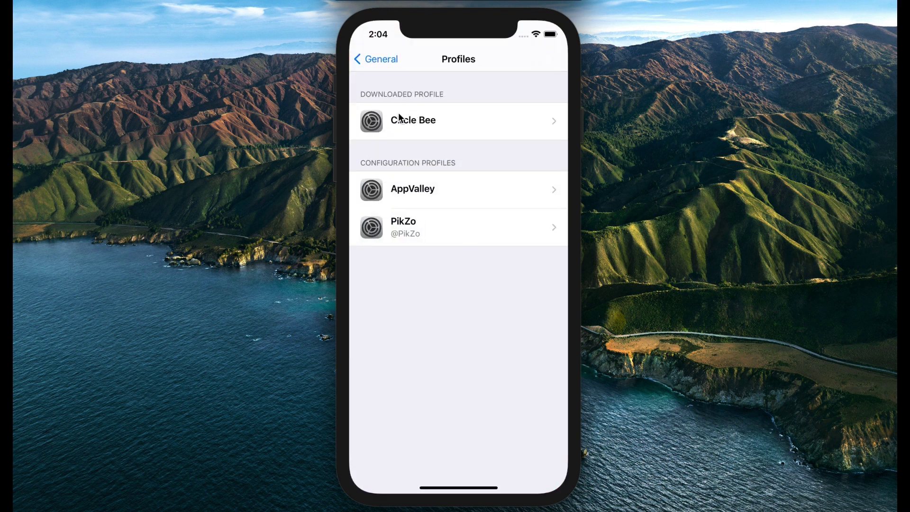
click(382, 64)
click(377, 60)
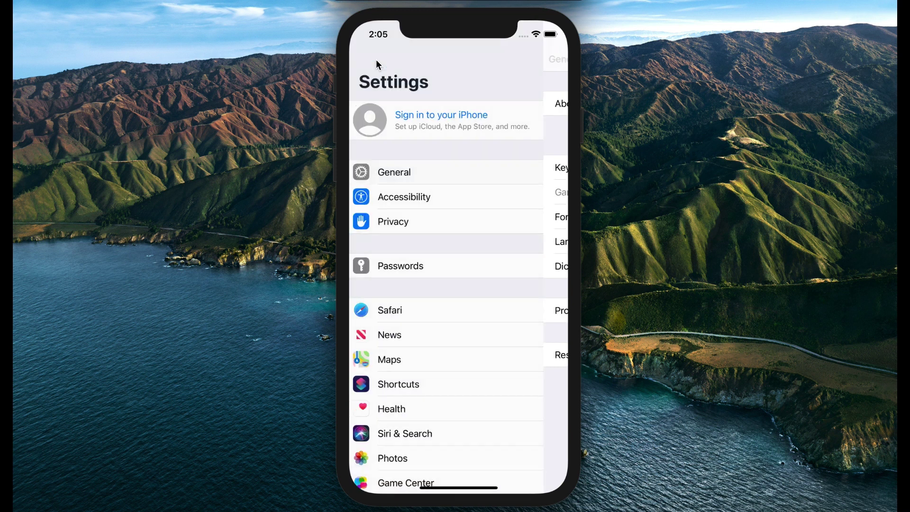
click(395, 174)
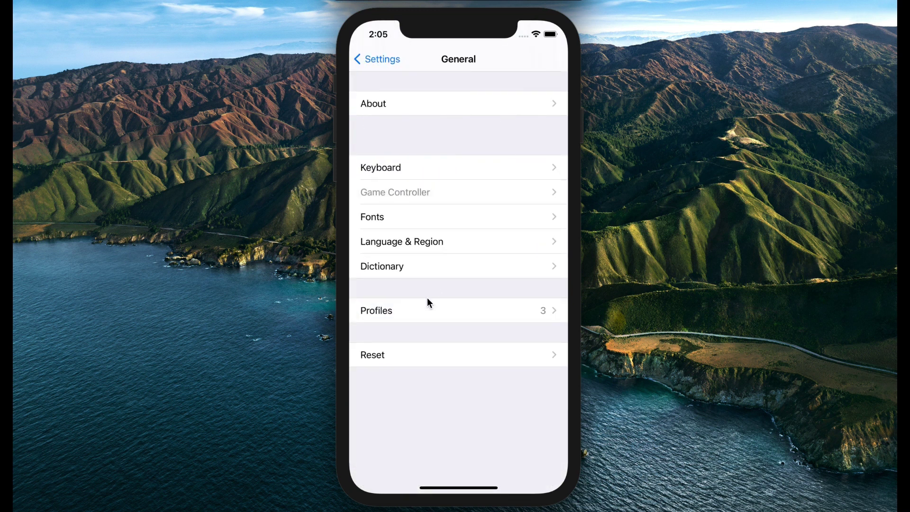
click(396, 314)
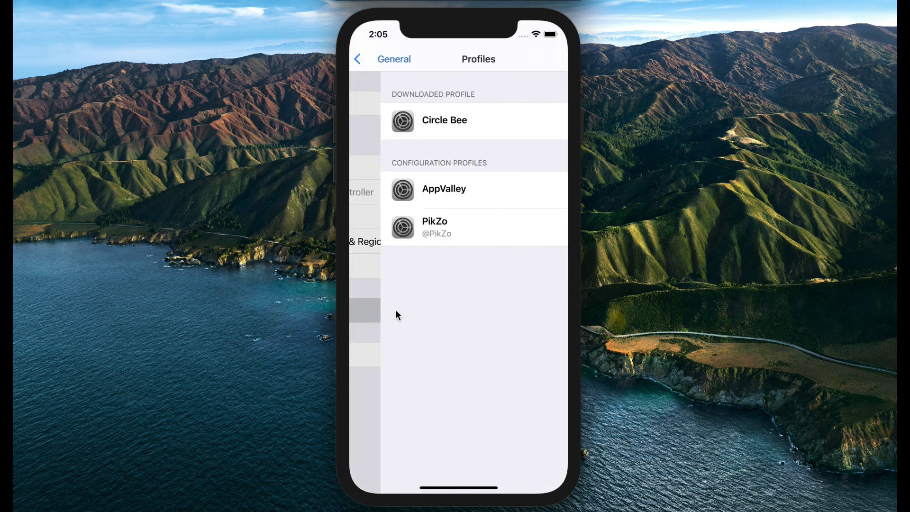
click(428, 122)
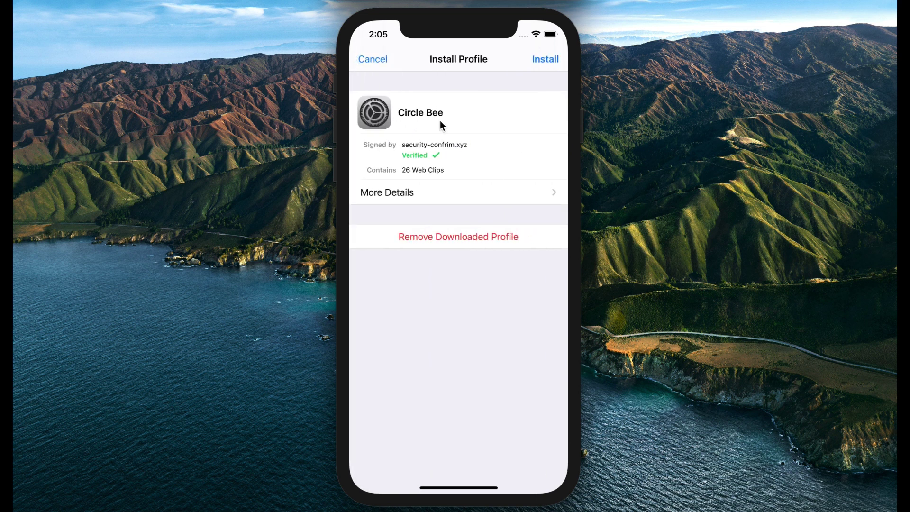
click(537, 63)
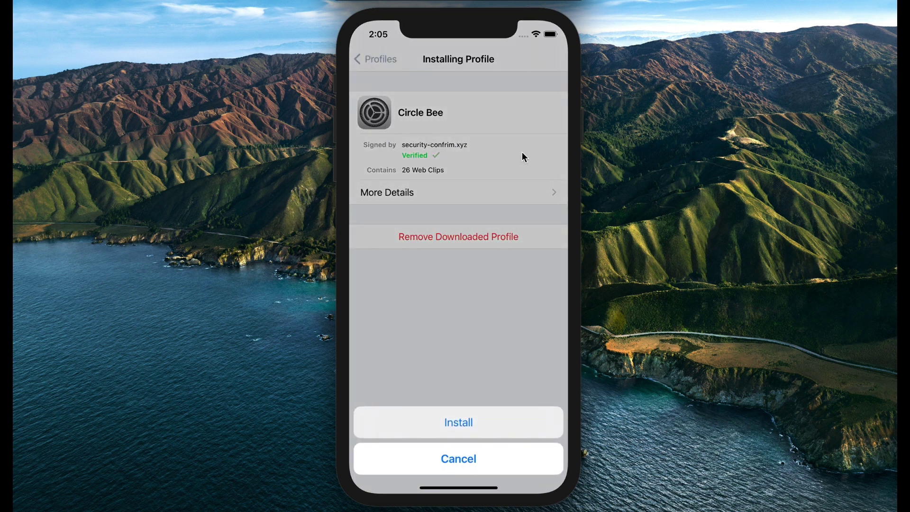
click(462, 422)
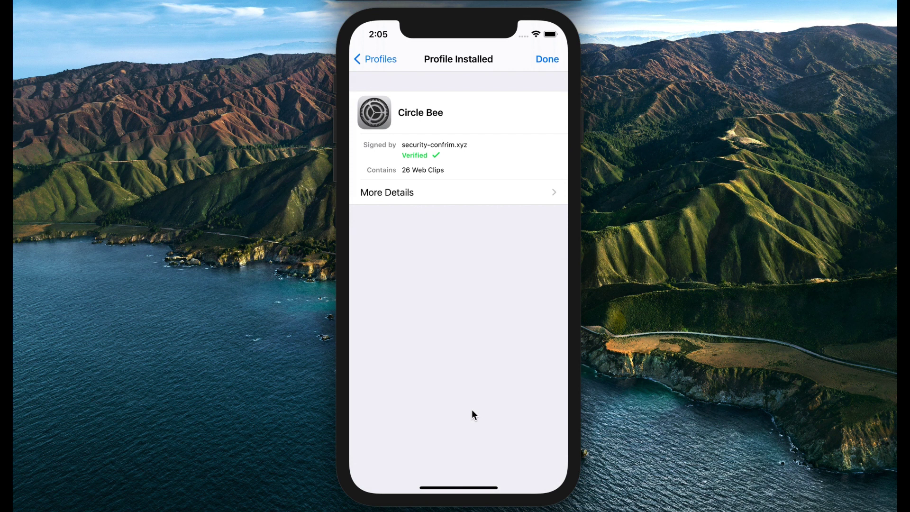
click(546, 57)
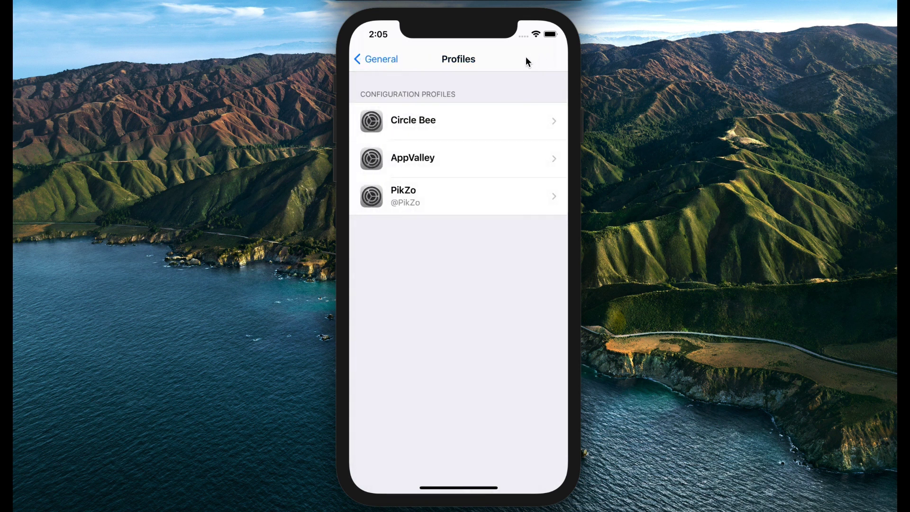
Leave Settings and browse the themed home screen pages, ending on the second page.
click(379, 60)
drag(458, 503, 465, 422)
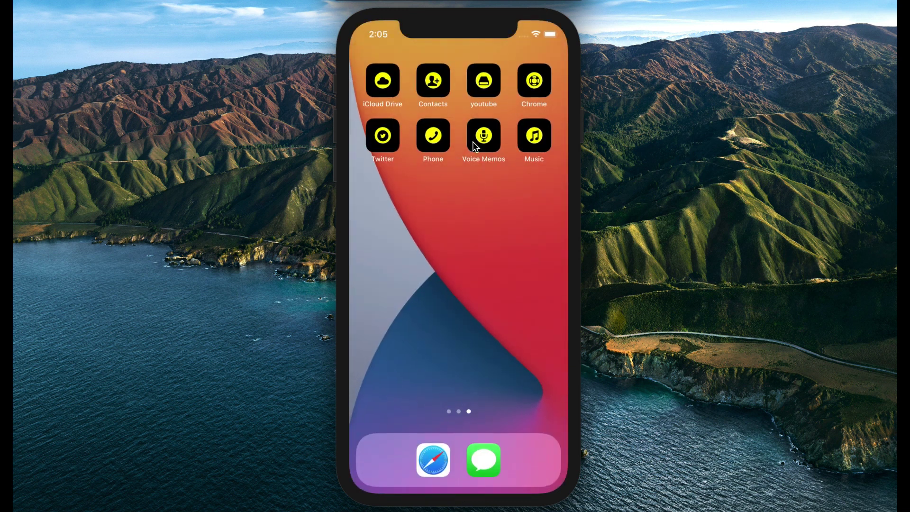
drag(431, 234, 568, 237)
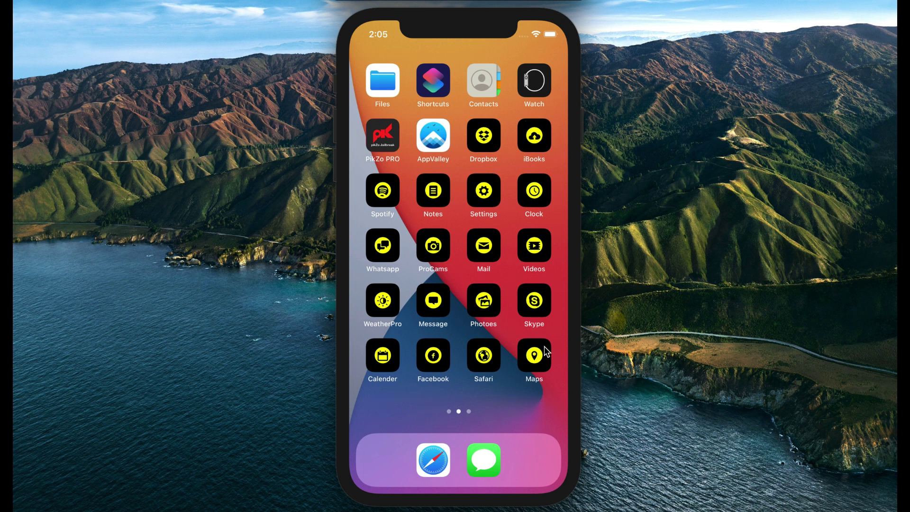
drag(538, 392, 440, 390)
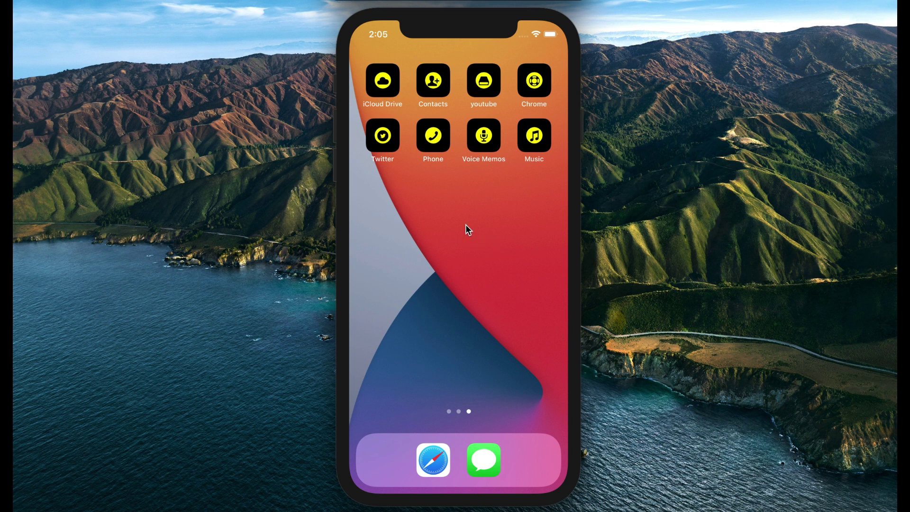
drag(468, 226, 517, 218)
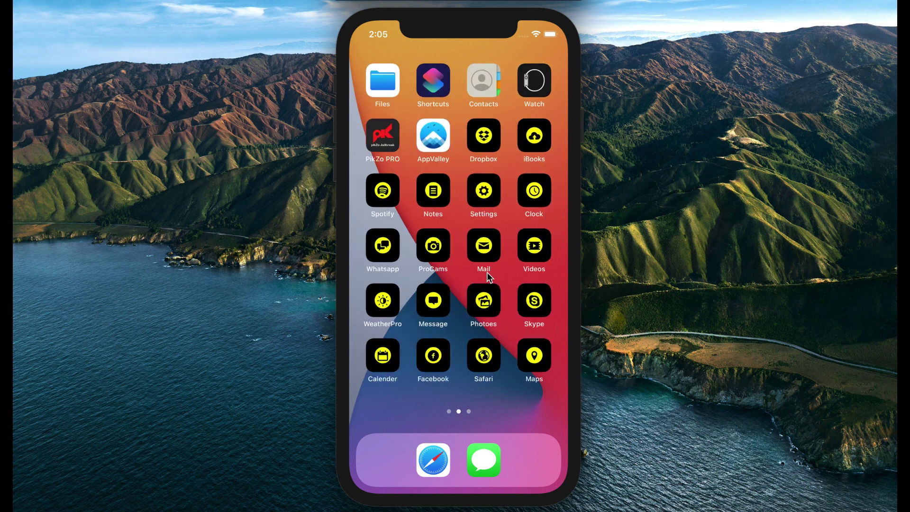
Open the themed Message and Calendar apps and close each again.
click(447, 305)
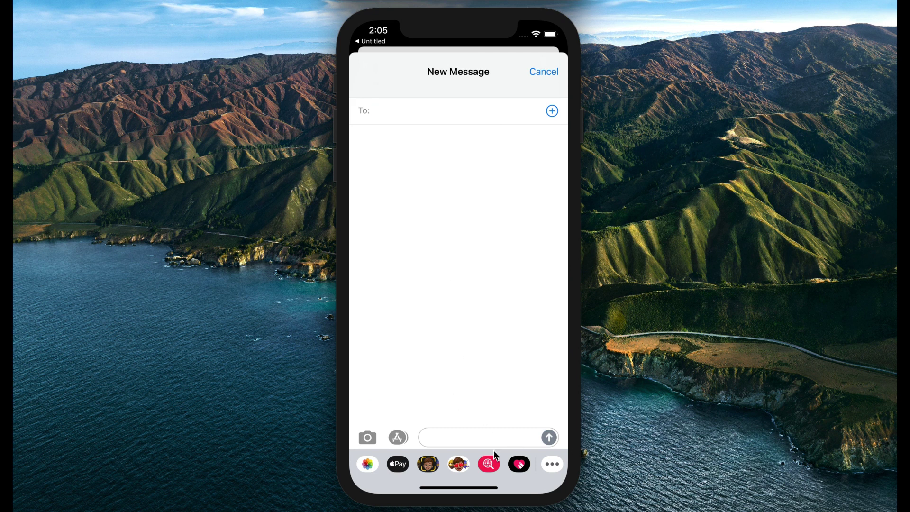
click(536, 72)
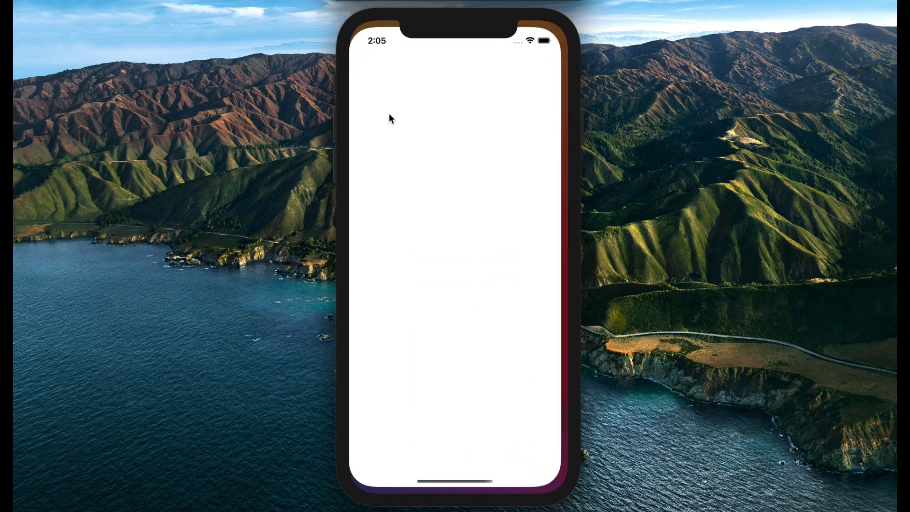
drag(466, 481, 539, 270)
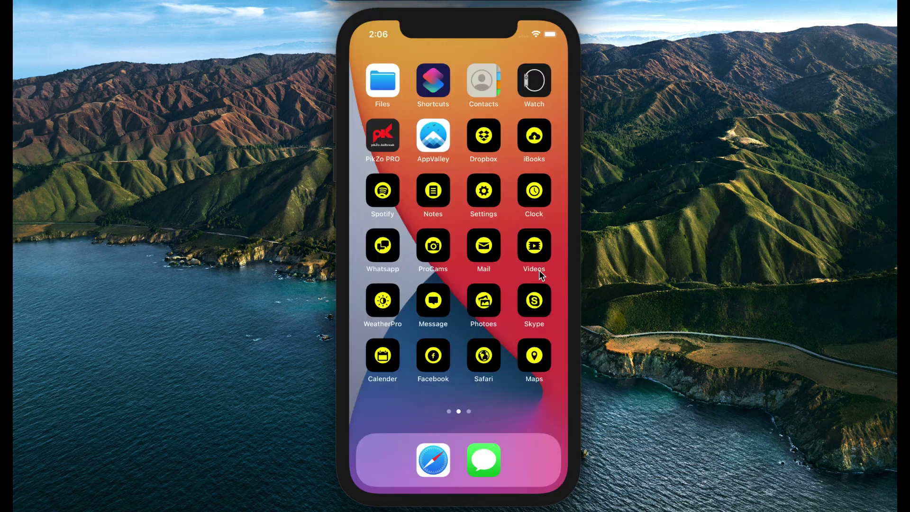
click(367, 362)
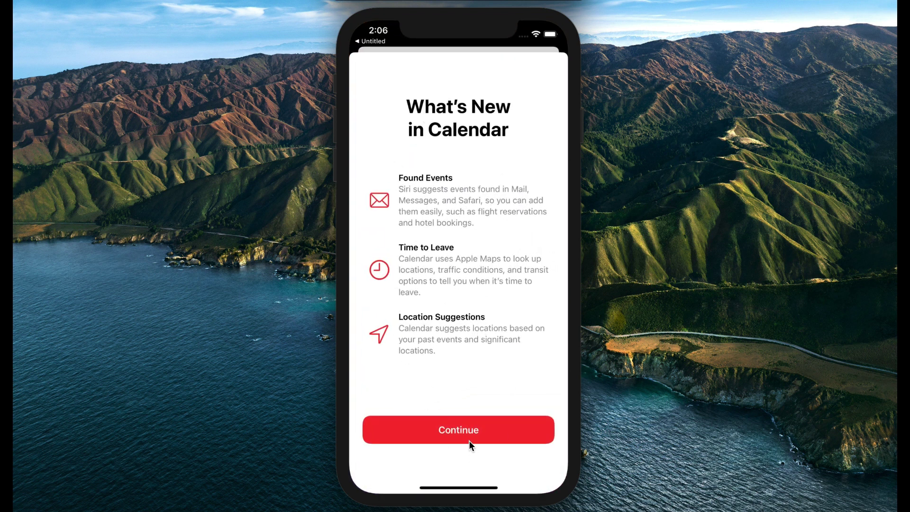
drag(468, 498, 483, 258)
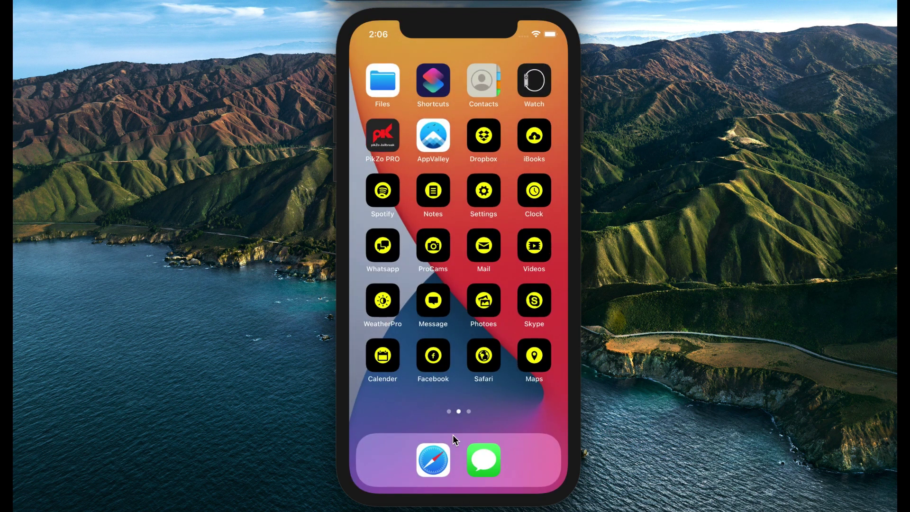
Open PikZo's app repo list and expand the Games category.
click(394, 133)
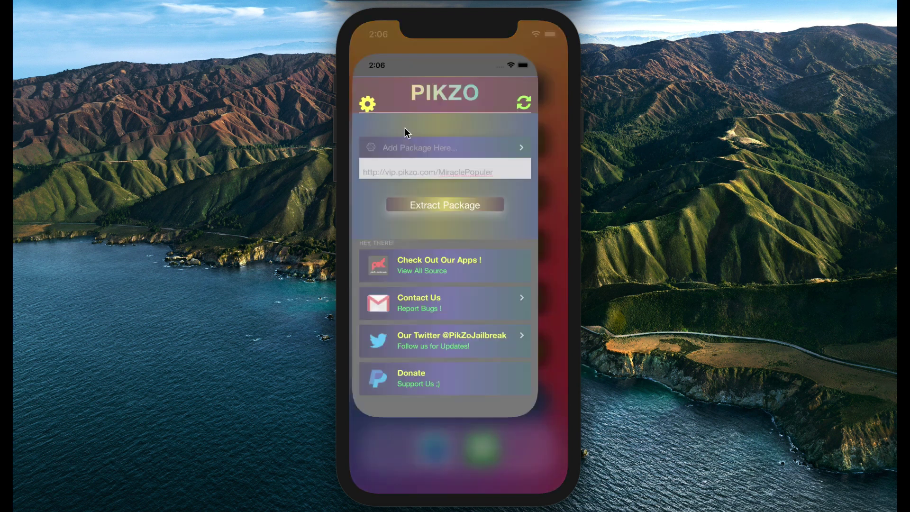
click(448, 270)
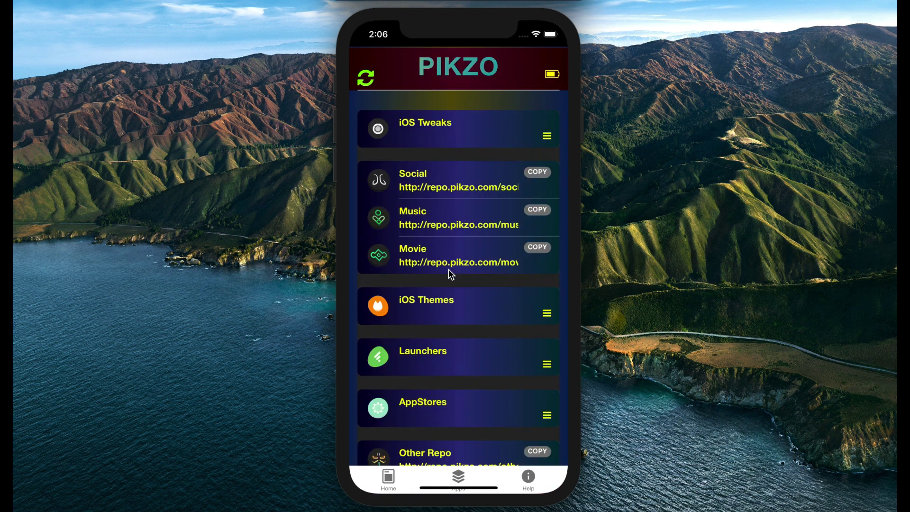
drag(473, 394, 471, 277)
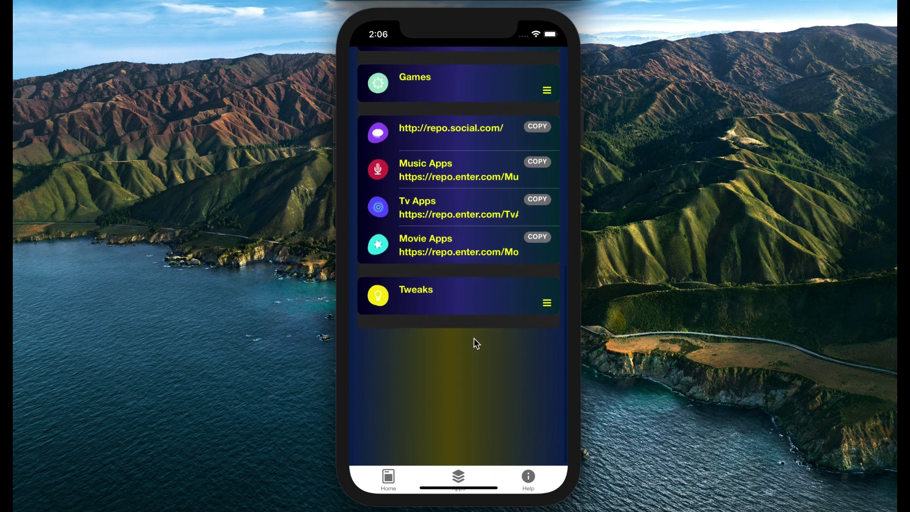
drag(473, 244, 474, 396)
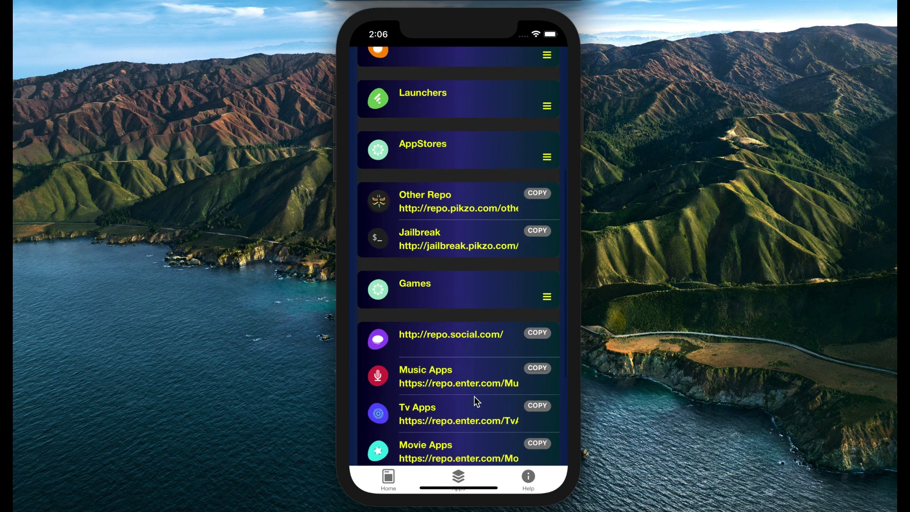
click(434, 280)
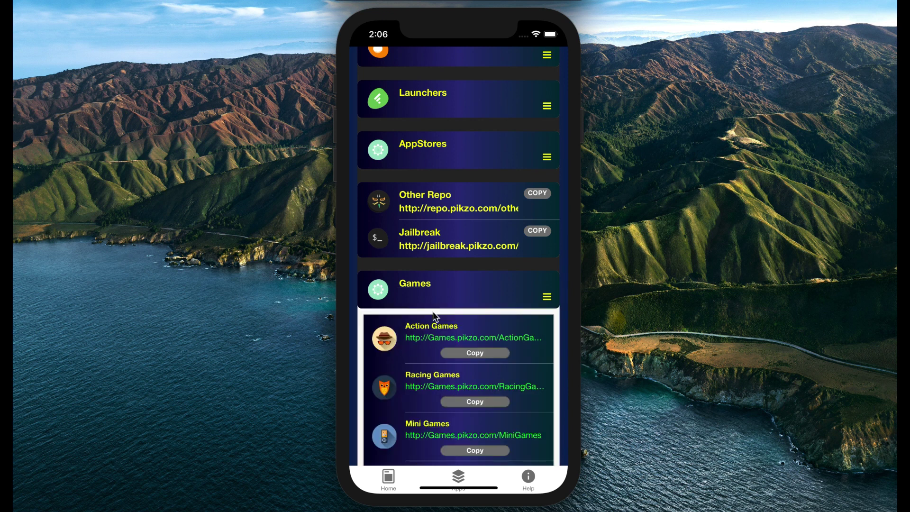
drag(433, 311, 424, 231)
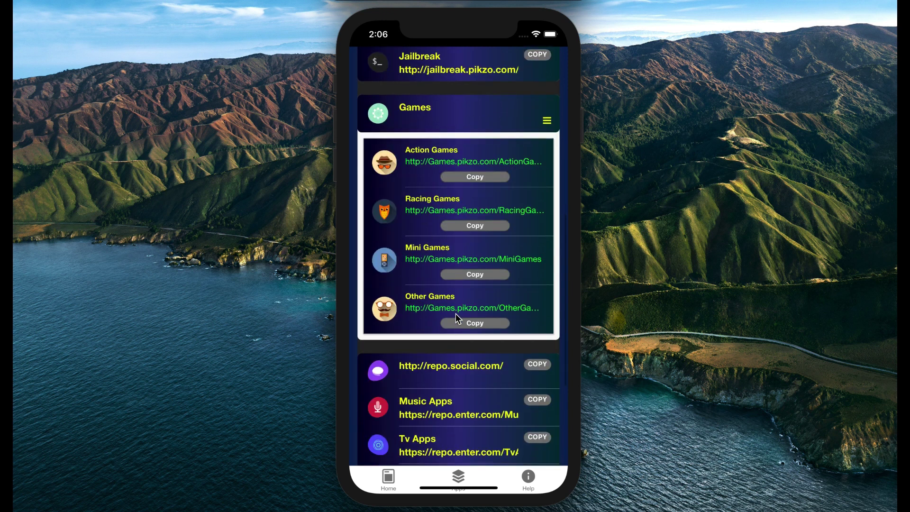
Copy the Mini Games repo address and return to PikZo's home page.
click(464, 274)
click(531, 280)
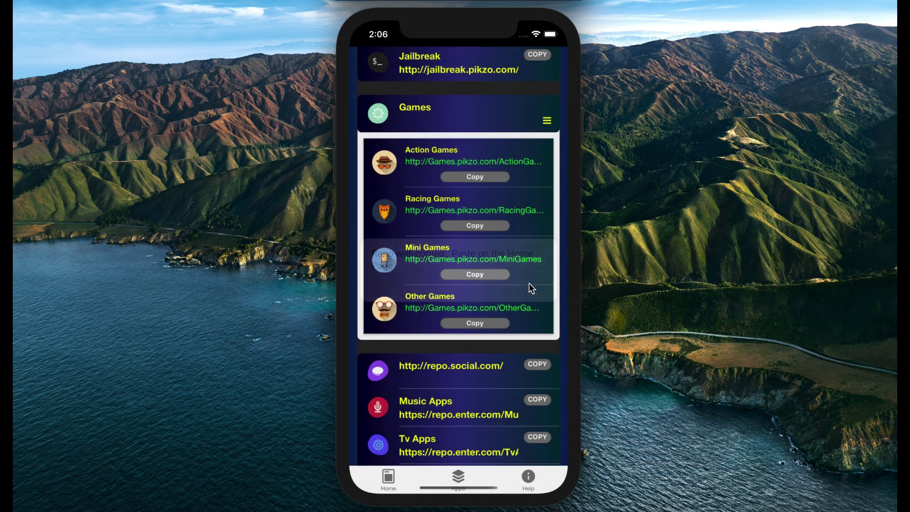
click(416, 102)
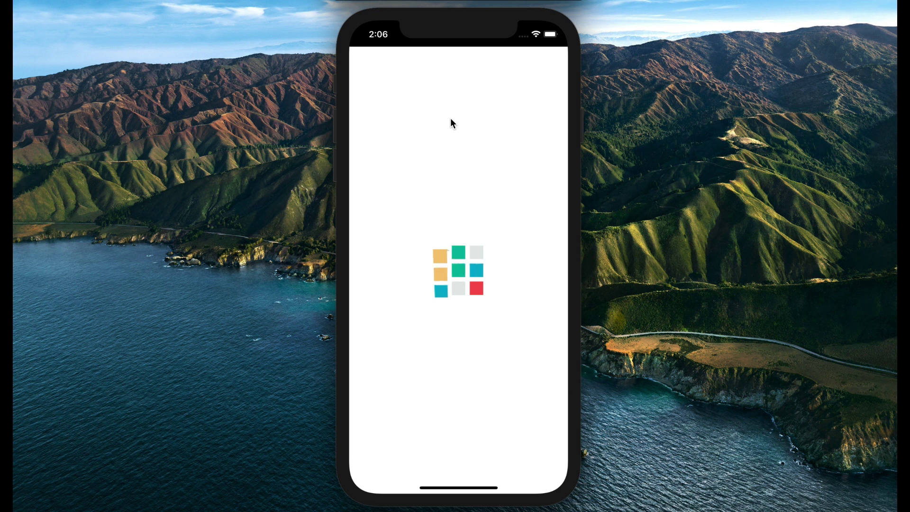
Paste the Mini Games repo address into Add Sources and extract the package.
click(433, 160)
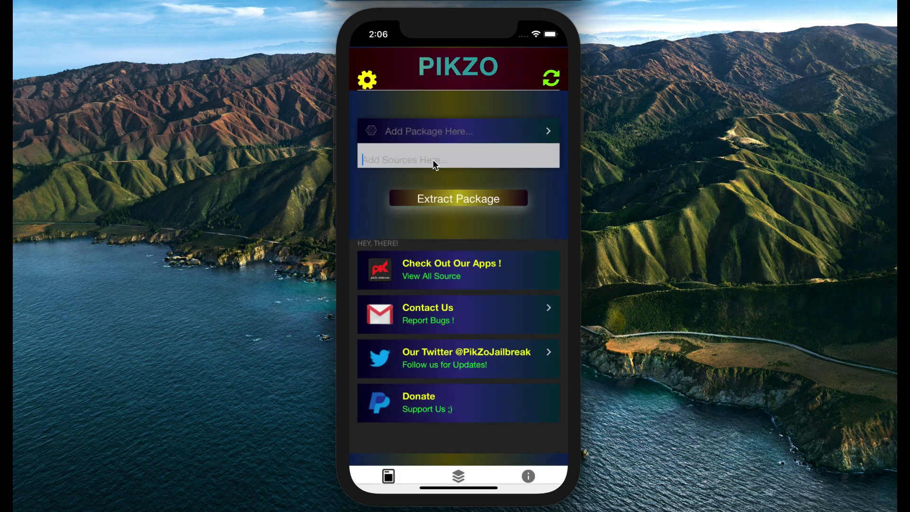
click(425, 158)
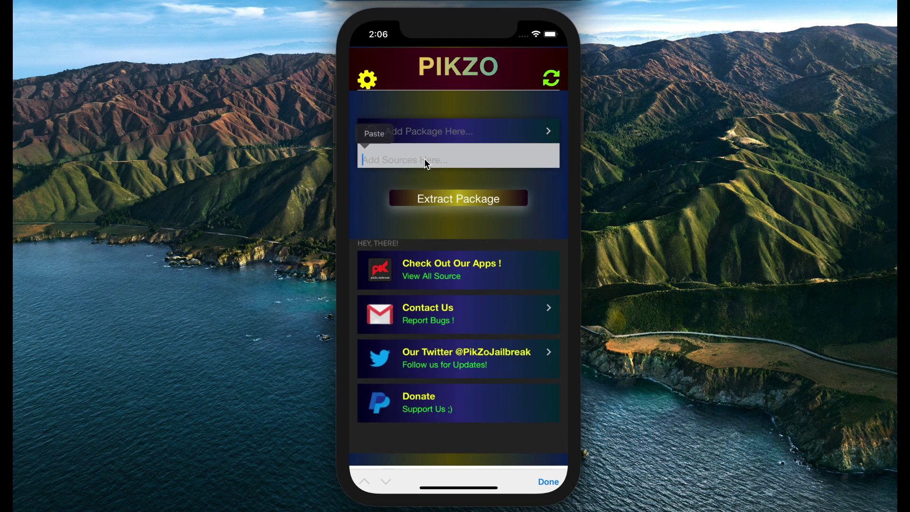
click(378, 134)
click(472, 202)
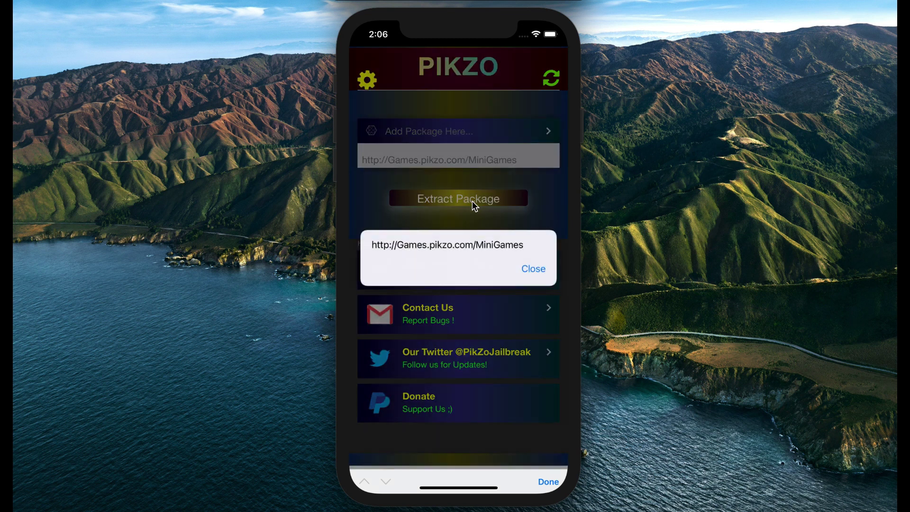
click(542, 270)
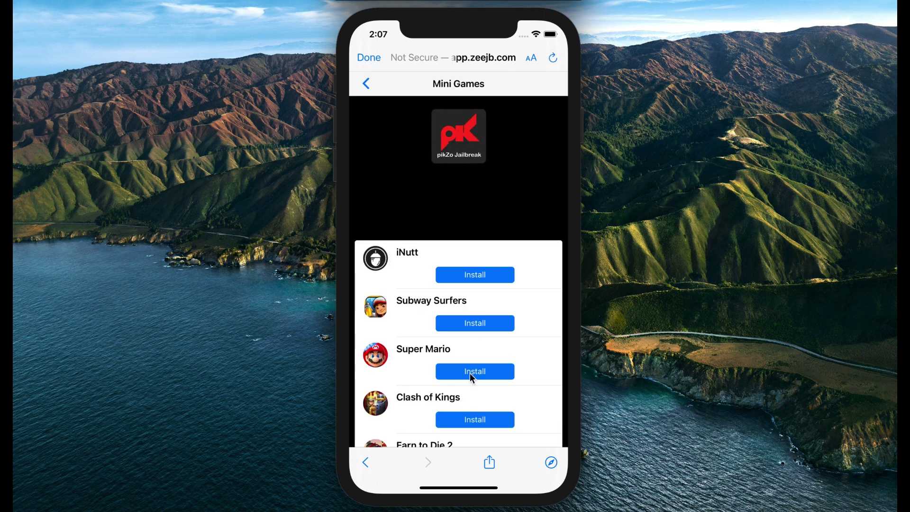
Scroll the Mini Games list and install Plants vs. Zombies 2.
drag(444, 415, 422, 249)
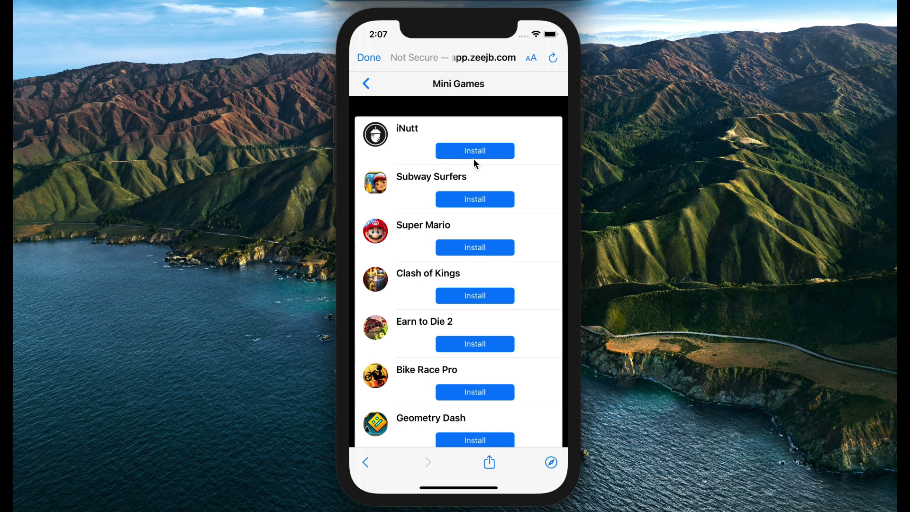
scroll(458, 219, down, 5)
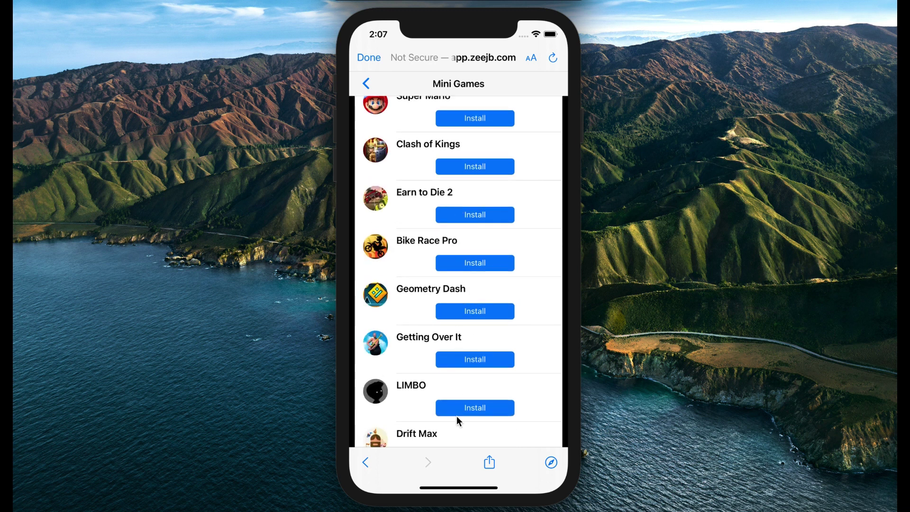
scroll(441, 259, down, 6)
scroll(443, 324, down, 5)
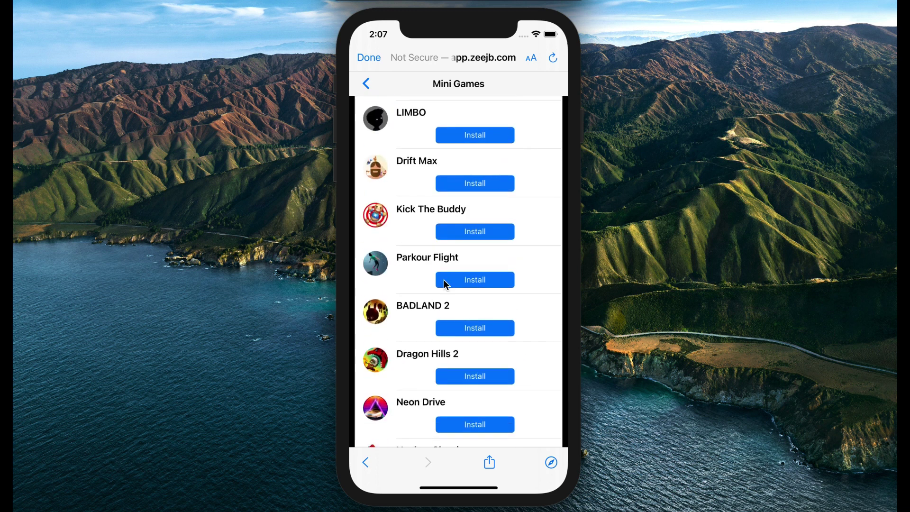
scroll(446, 265, down, 5)
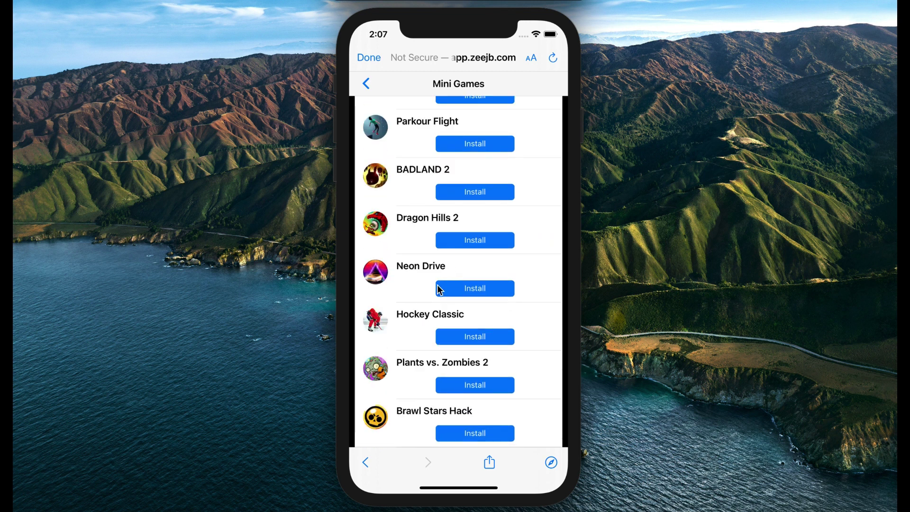
click(457, 388)
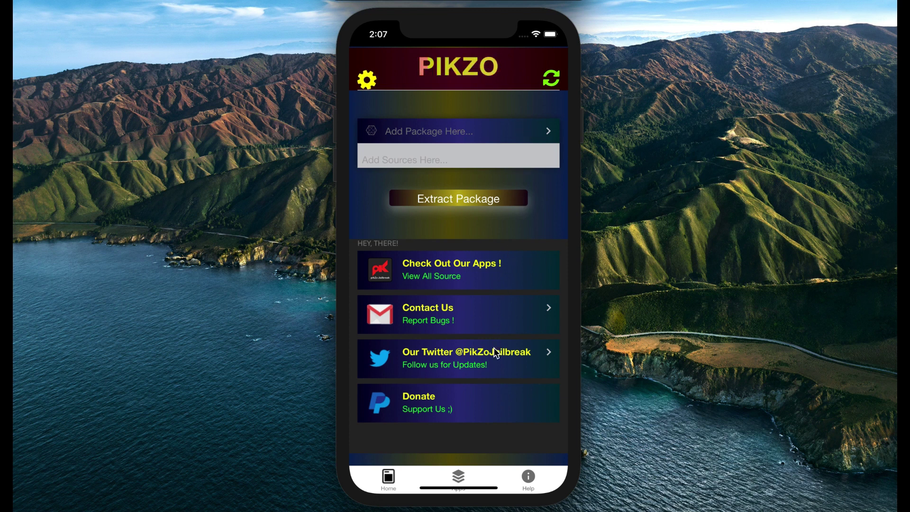
click(505, 386)
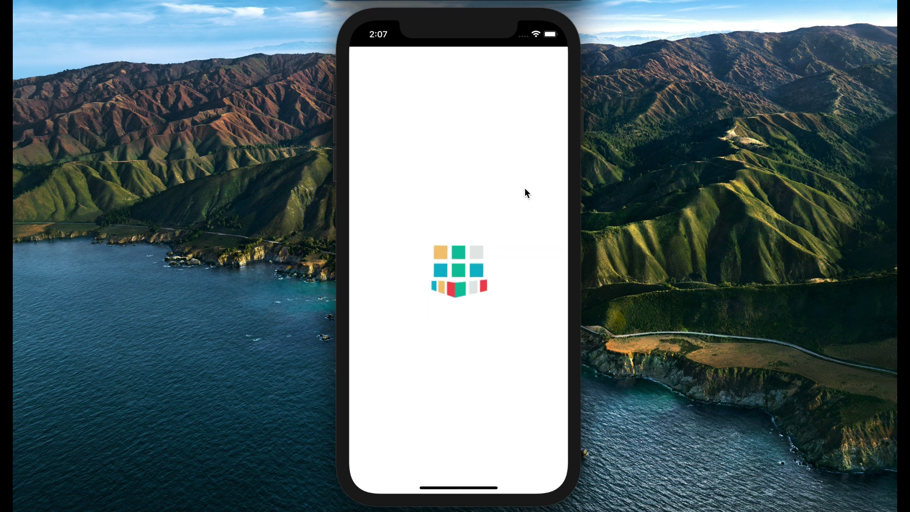